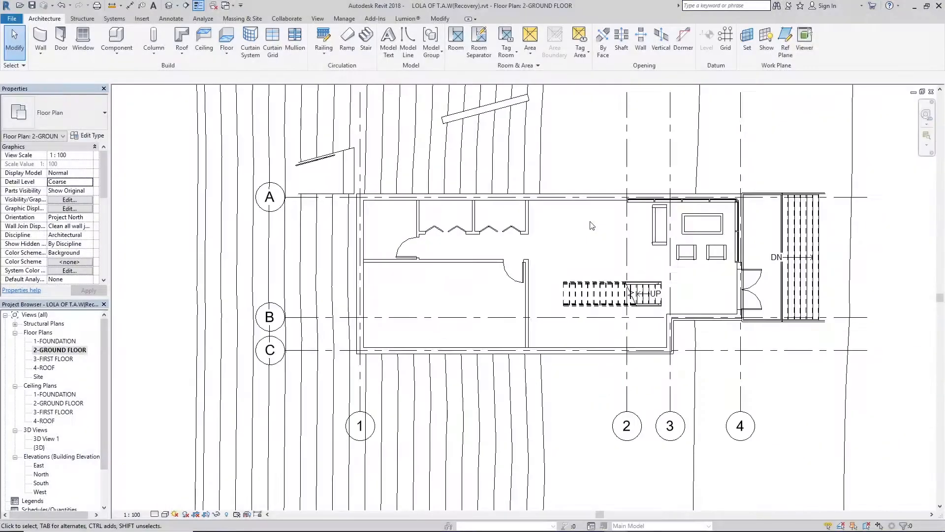
Try to place a tagged room in the open area above the staircase on the ground floor.
scroll(591, 226, "up", 4)
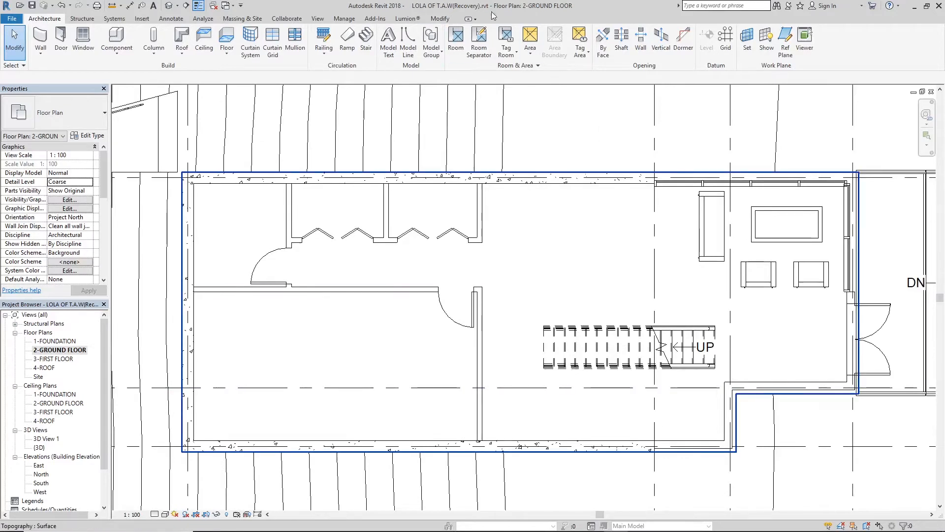
left_click(456, 39)
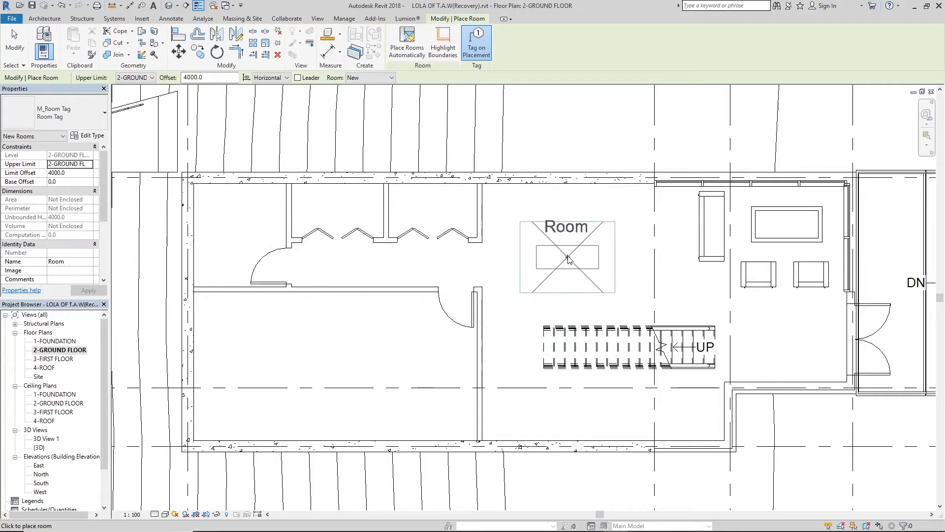
left_click(568, 256)
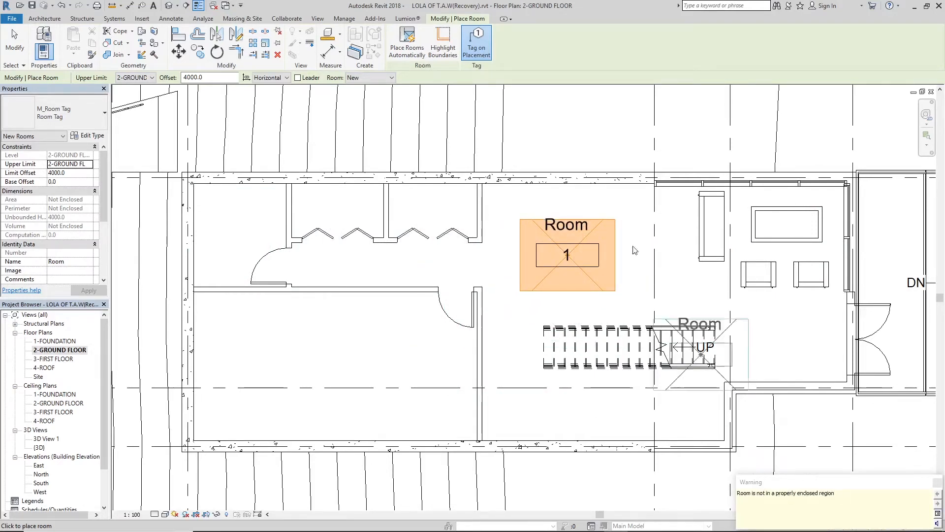
key("Escape")
key("Escape")
key("ctrl+z")
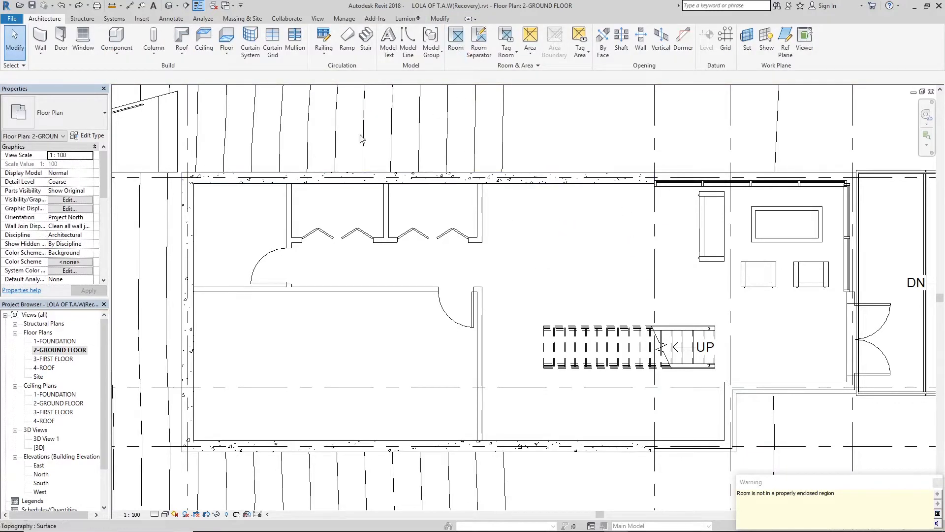
Make the three 300 mm concrete retaining walls around the ground floor room bounding.
left_click(421, 183)
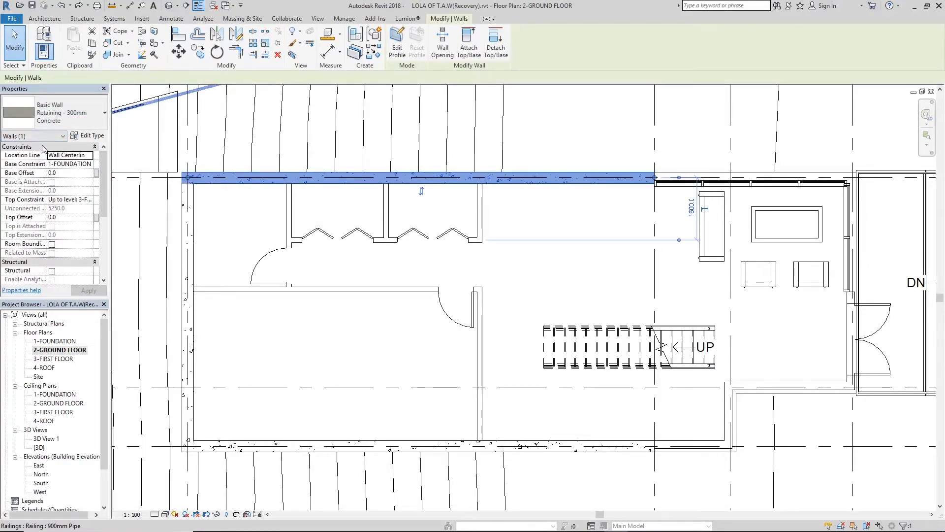
left_click(52, 244)
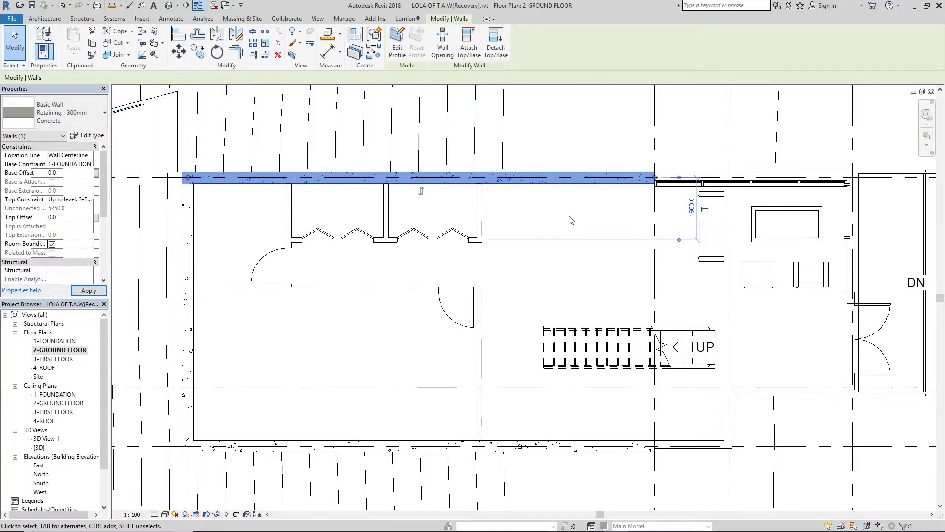
left_click(571, 220)
left_click(193, 219)
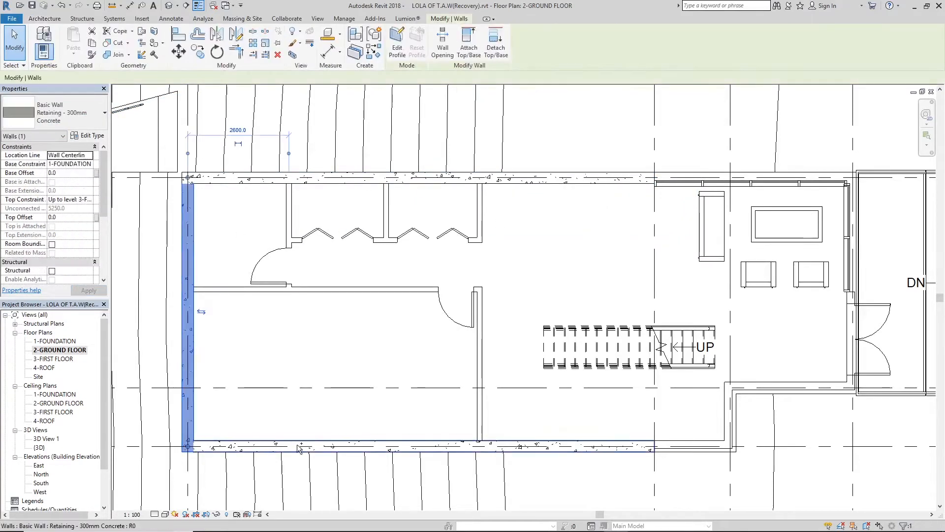
left_click(299, 448, "ctrl")
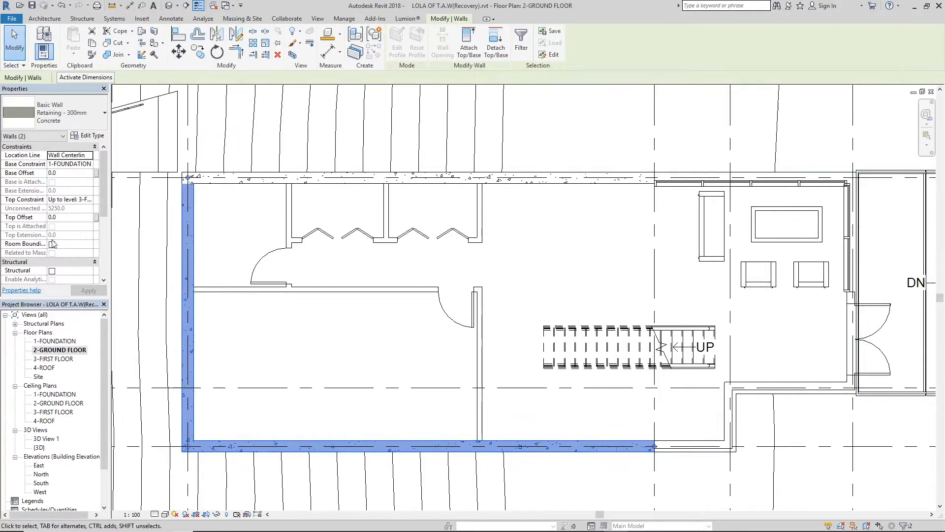
left_click(543, 218)
Place tagged rooms in the large lower room, the small corner room, the two closets and the open area around the stairs.
left_click(455, 49)
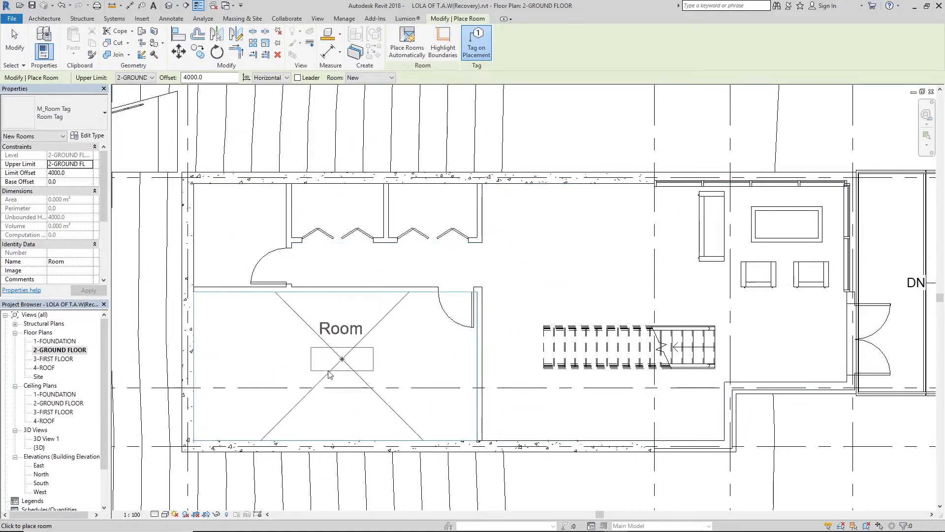
left_click(331, 376)
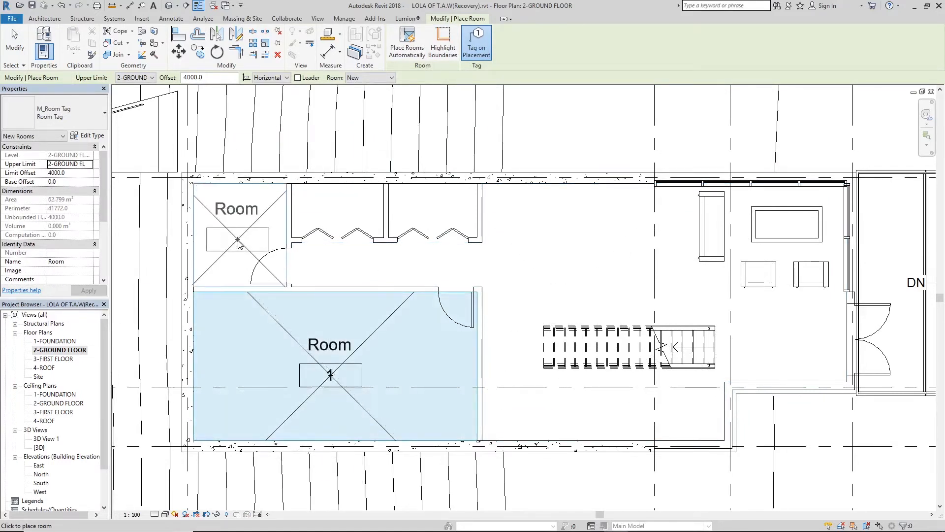
left_click(237, 240)
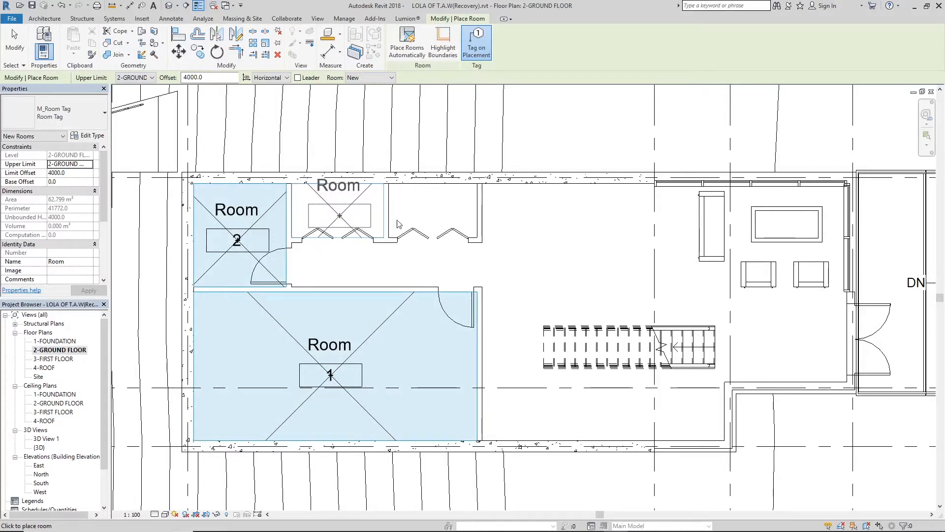
left_click(338, 215)
left_click(431, 216)
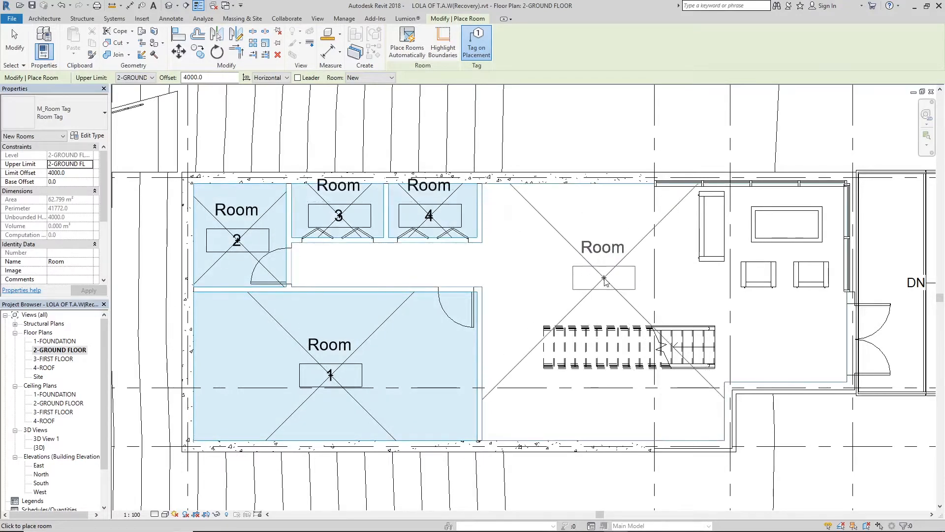
left_click(602, 277)
key("Escape")
key("Escape")
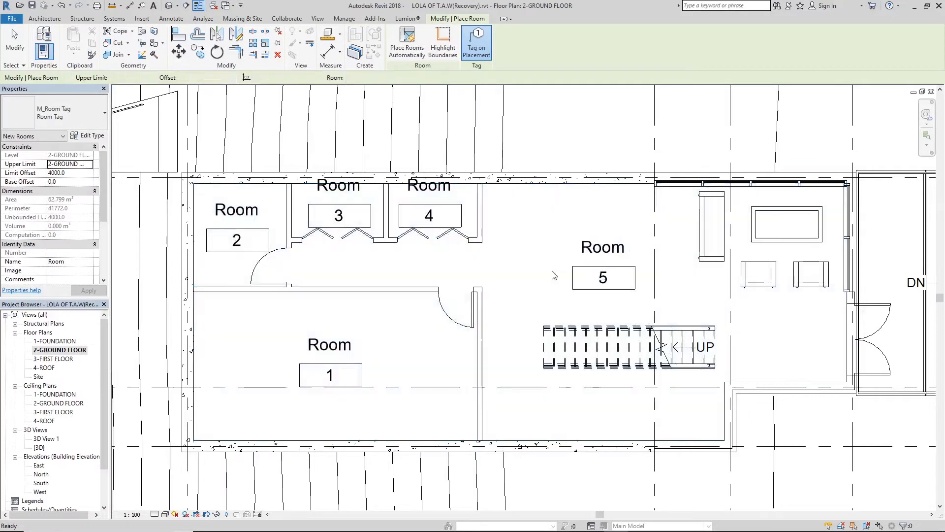
Rename the room in the open area around the stairs as Living Room.
scroll(512, 246, "up", 2)
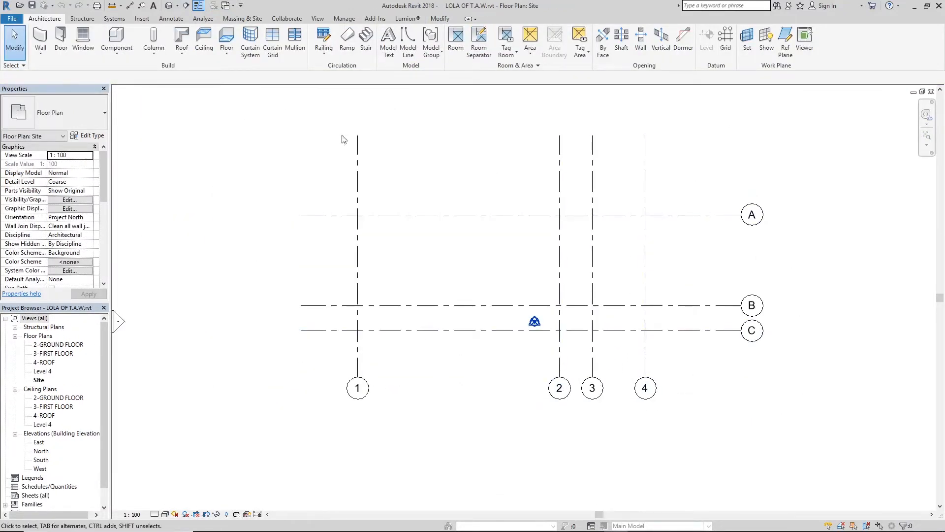
scroll(352, 337, "up", 2)
scroll(389, 302, "down", 1)
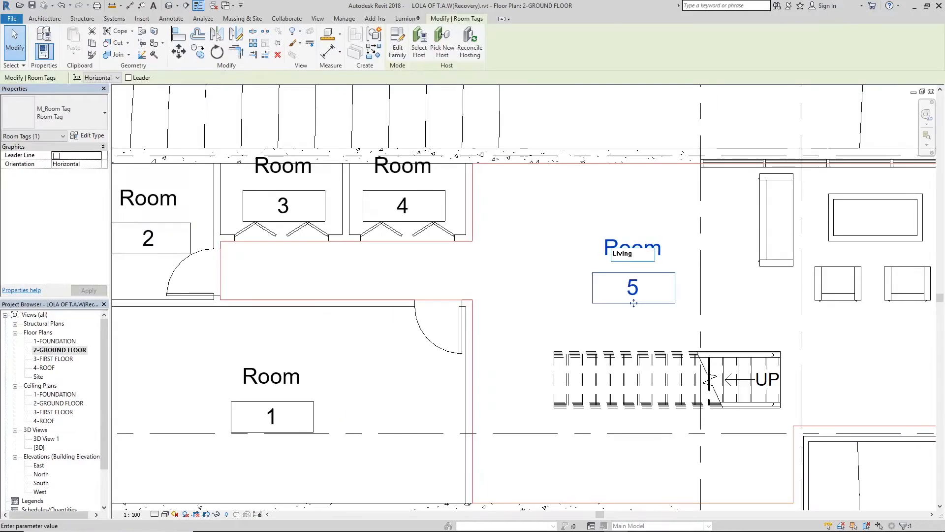
type("om")
key("Return")
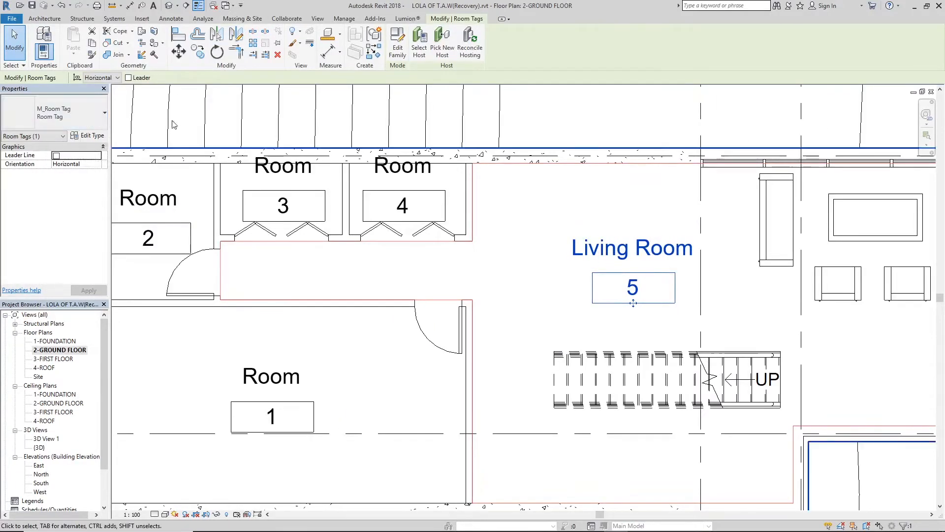
left_click(640, 197)
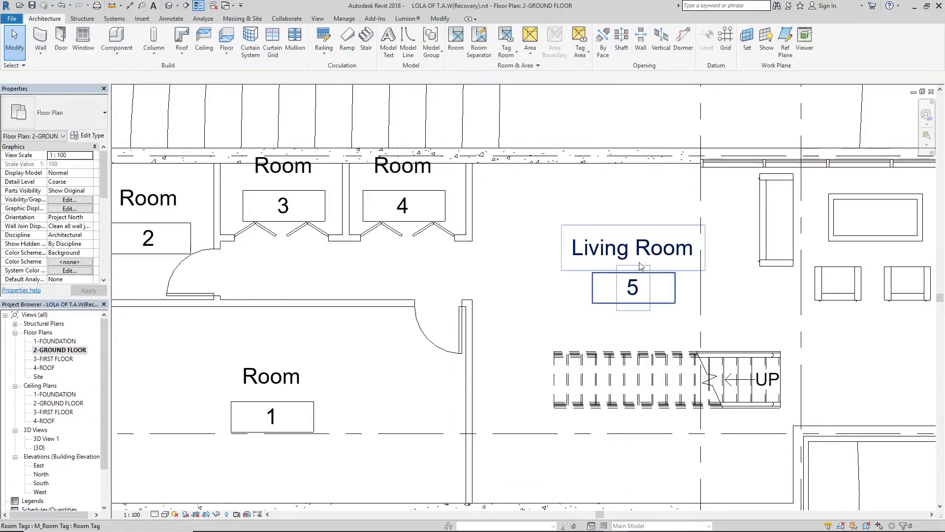
Change the Living Room tag's type to Room Tag With Area.
left_click(641, 246)
left_click(70, 117)
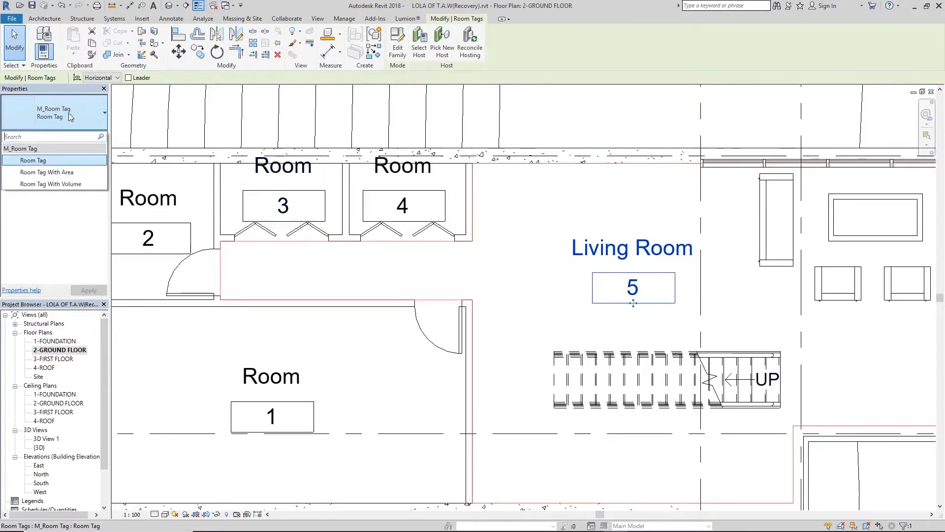
left_click(67, 172)
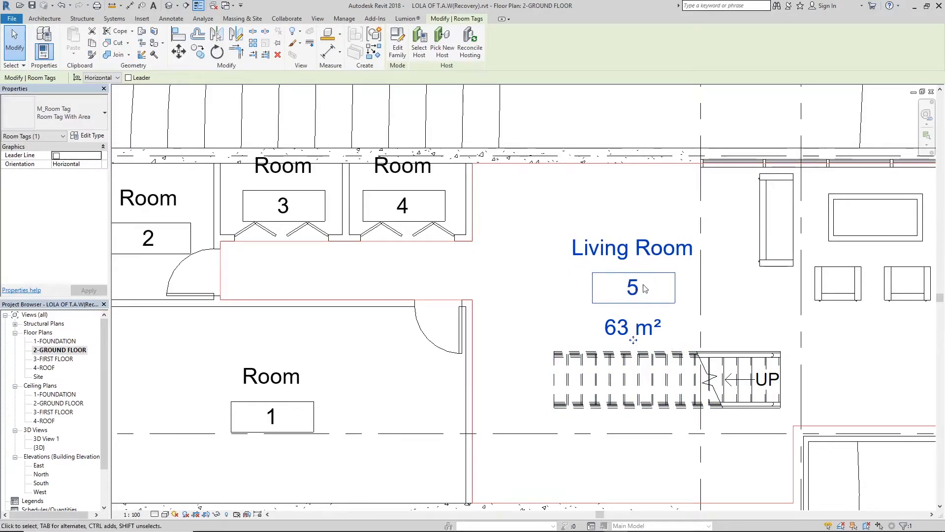
Turn off Show Room Number in the Room Tag With Area type properties.
left_click(87, 135)
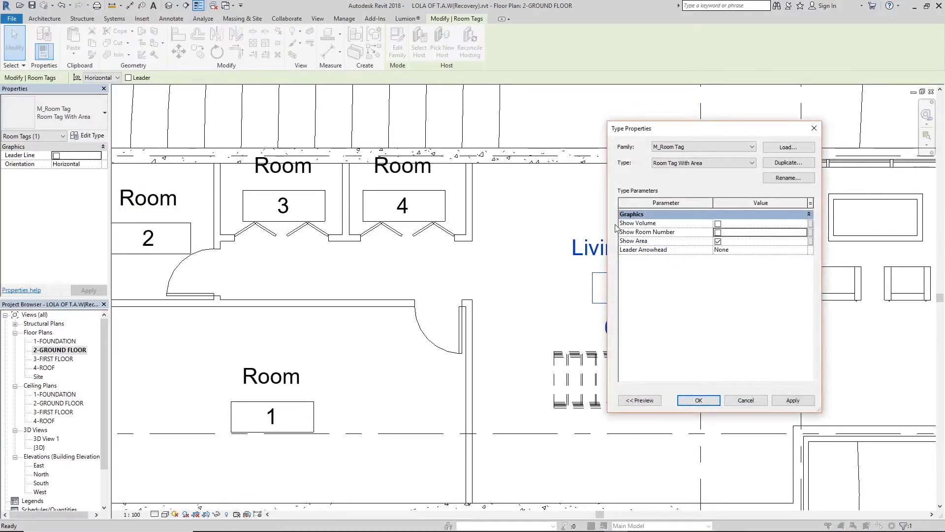
left_click(793, 400)
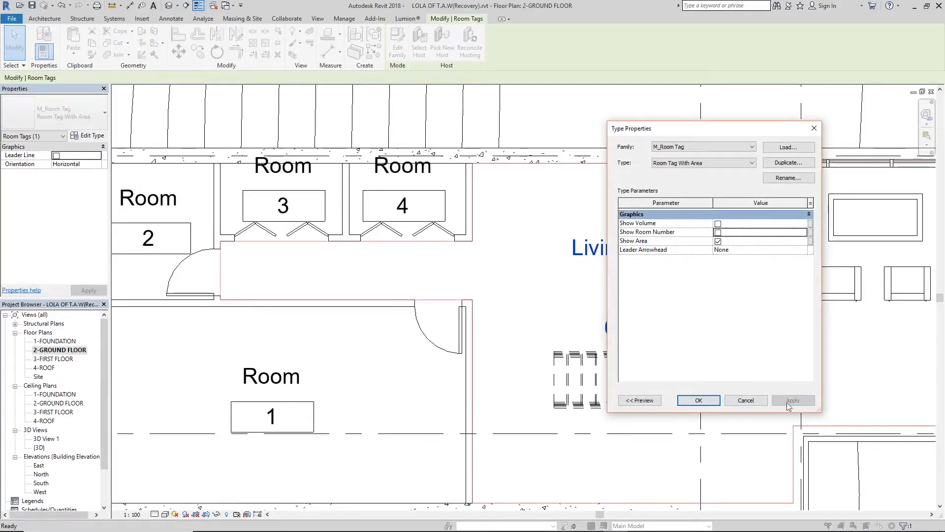
left_click(696, 401)
key("Escape")
In the M_Room Tag family, move the volume and area labels up below the room name and load it into the project, overwriting the existing version.
left_click(642, 331)
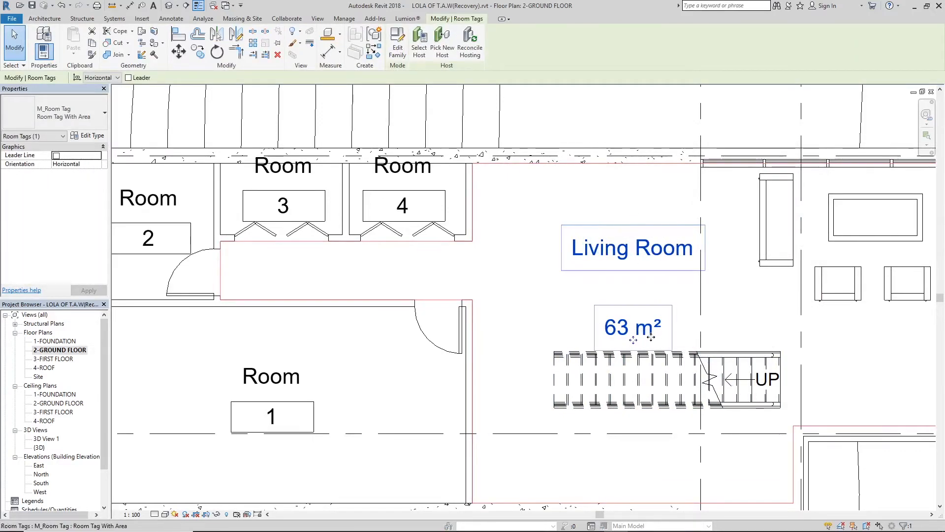
scroll(646, 335, "down", 4)
scroll(652, 332, "up", 3)
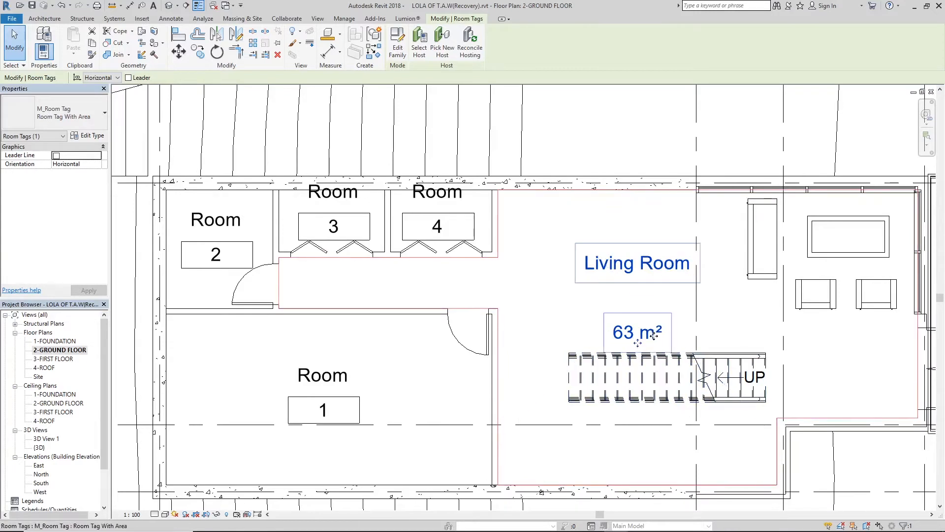
left_click(398, 45)
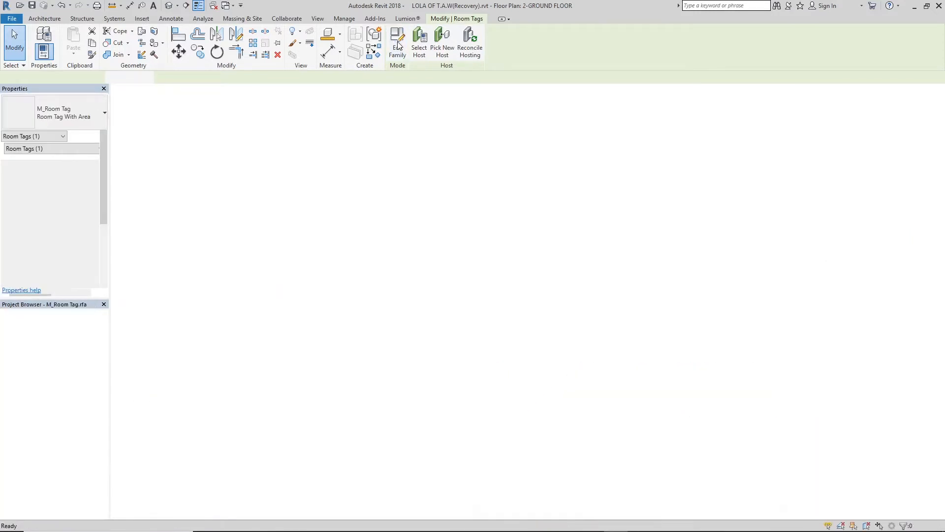
left_click(581, 428)
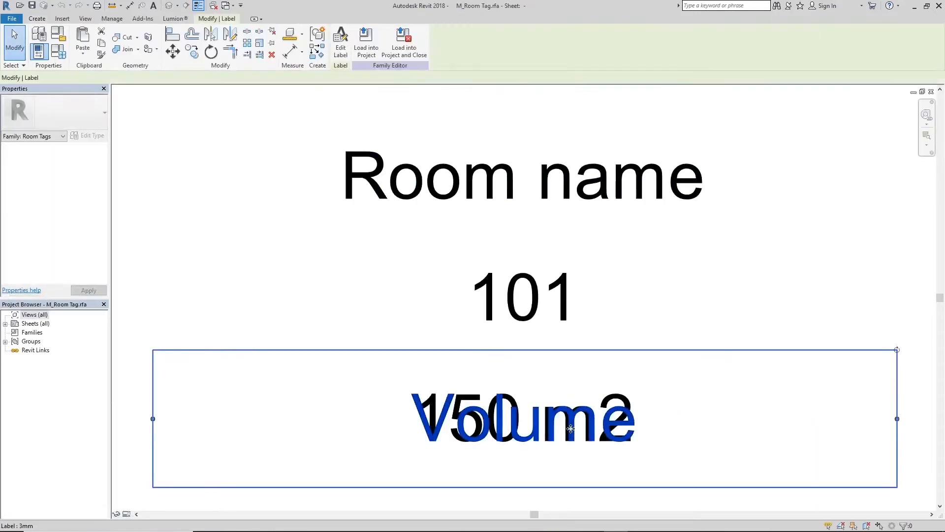
left_click_drag(607, 437, 603, 265)
left_click_drag(566, 423, 566, 251)
left_click(367, 43)
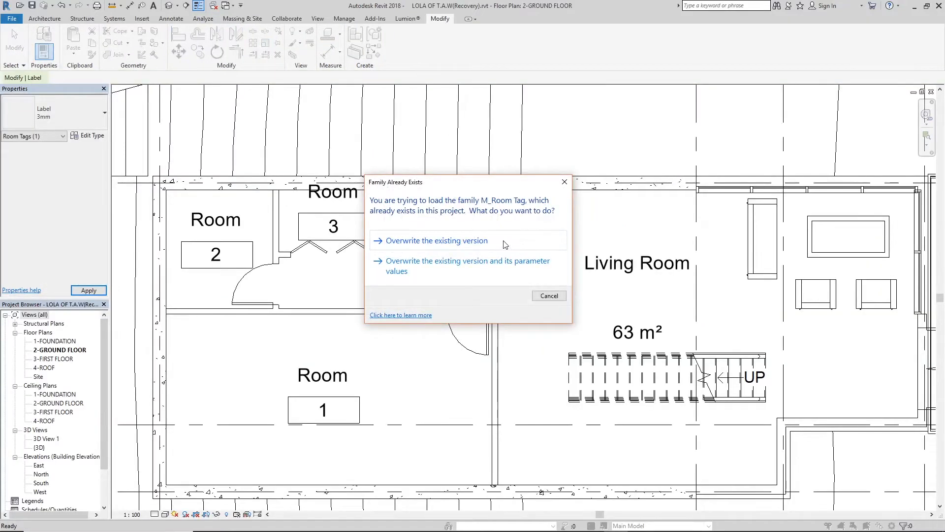
left_click(505, 242)
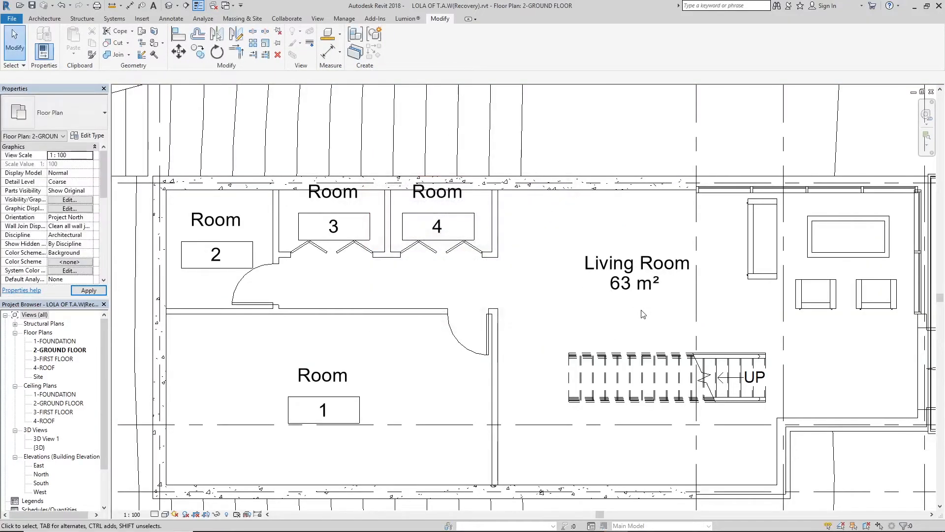
Change the four remaining room tags to Room Tag With Area and move them together slightly down, clear of the upper wall.
scroll(647, 269, "down", 3)
scroll(653, 272, "up", 5)
scroll(657, 217, "down", 4)
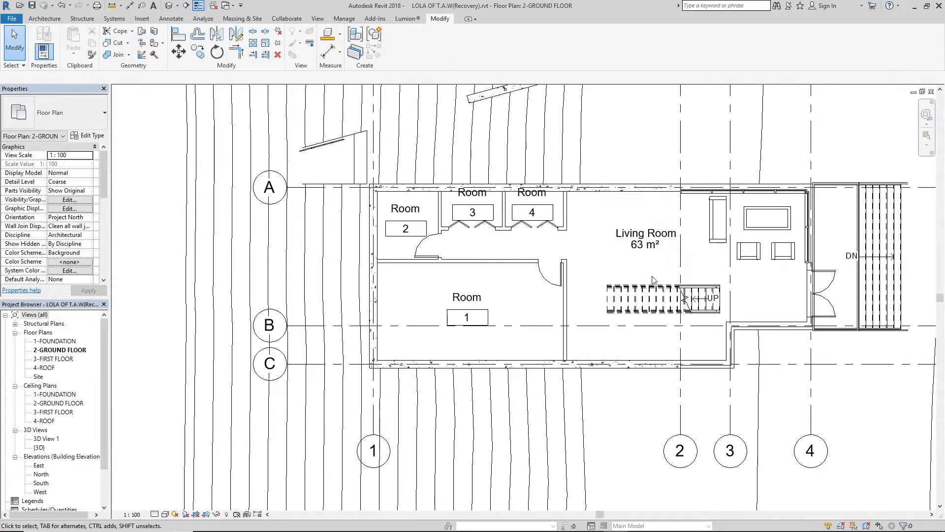
middle_click_drag(631, 231, 629, 222)
scroll(592, 211, "up", 2)
left_click(483, 147)
left_click(393, 147, "ctrl")
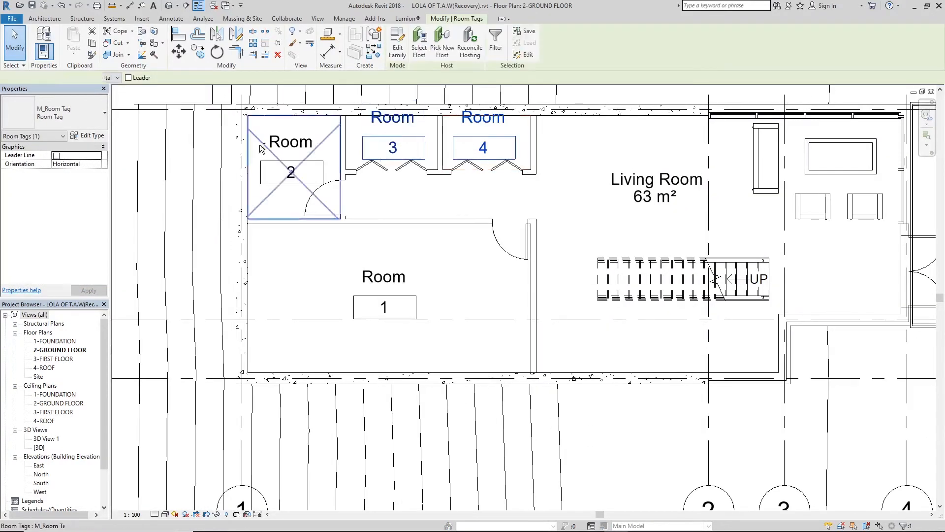
left_click(382, 306, "ctrl")
left_click(54, 113)
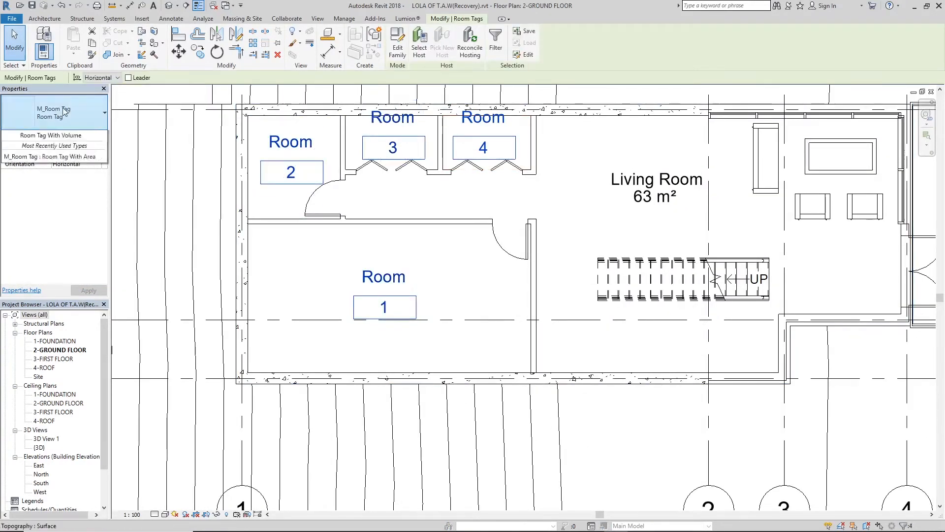
left_click(56, 172)
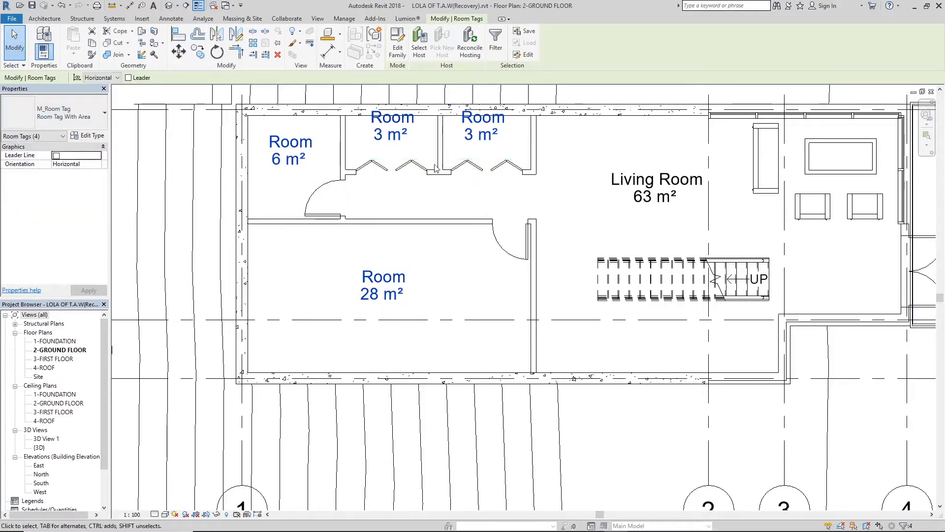
left_click_drag(393, 132, 393, 150)
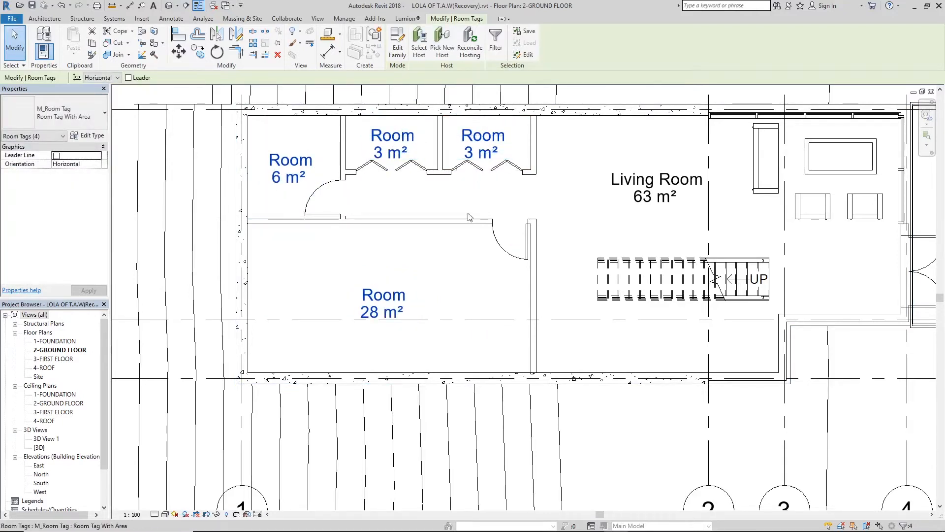
left_click(455, 280)
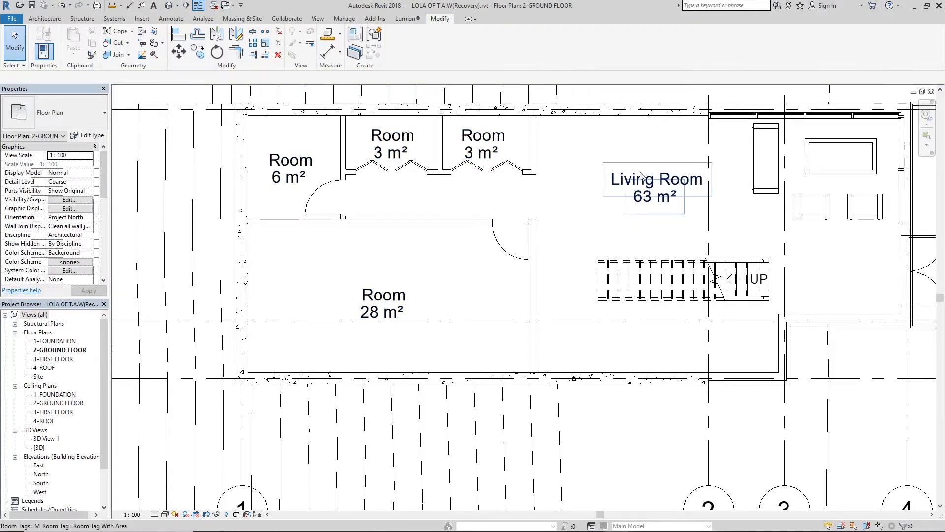
Name the 28 m² room Bedroom, the 6 m² room WC, and the two 3 m² rooms Closet and closet.
double_click(392, 294)
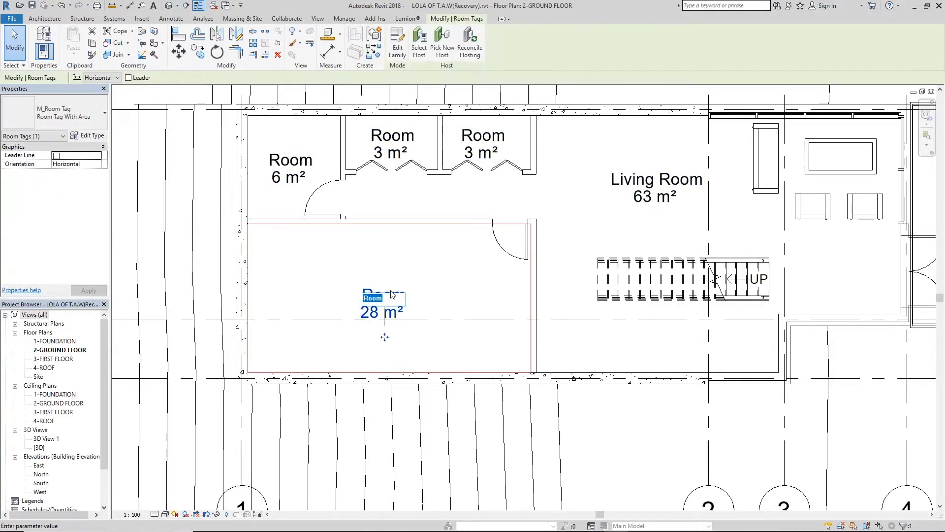
type("Bedroom")
double_click(292, 162)
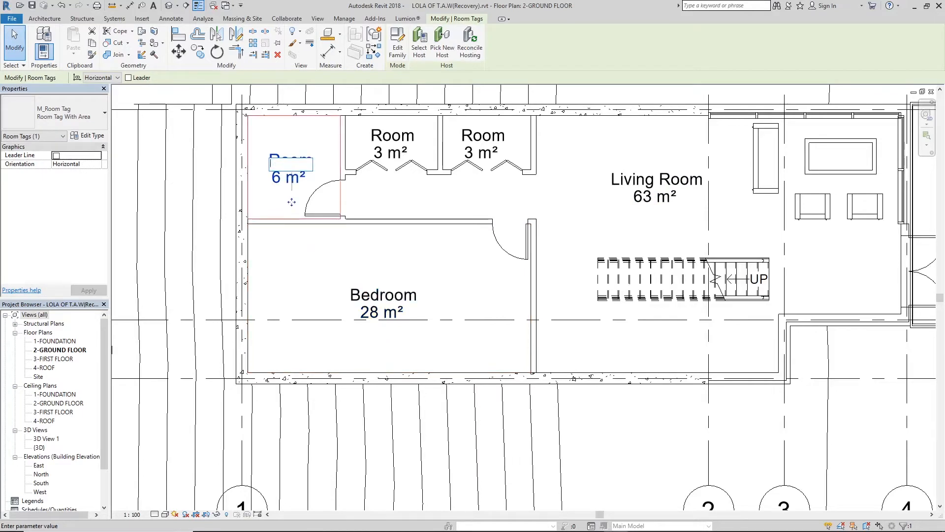
double_click(400, 135)
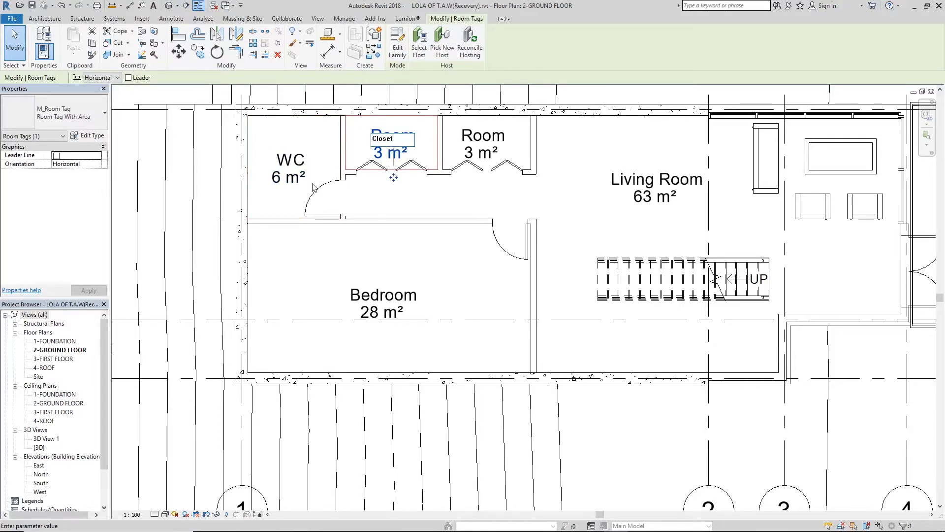
key("Return")
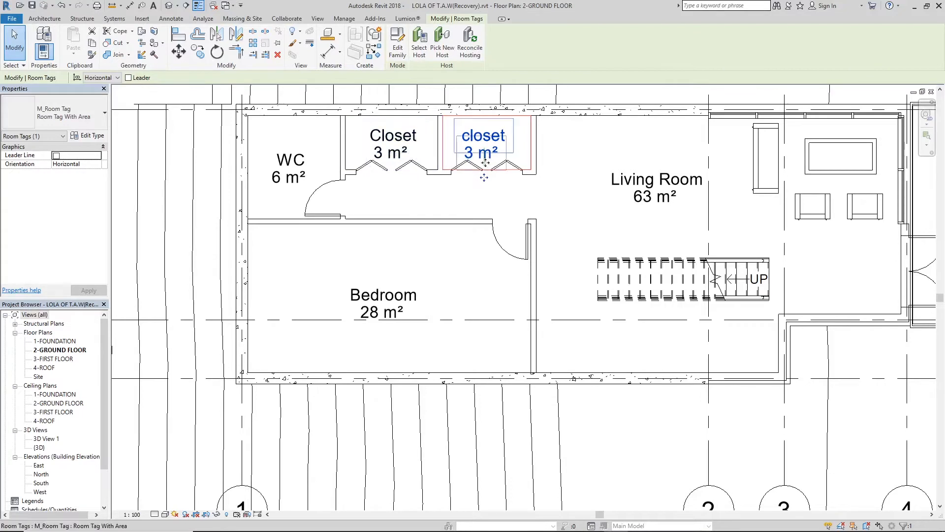
Draw a room separation line across the hallway's opening to the Living Room, from the closet wall corner to the bedroom wall corner.
left_click(684, 176)
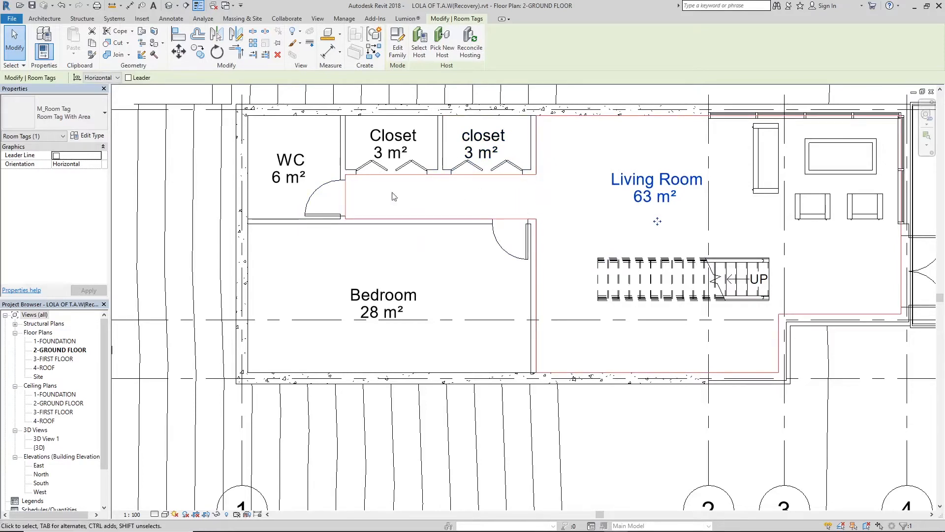
left_click(52, 21)
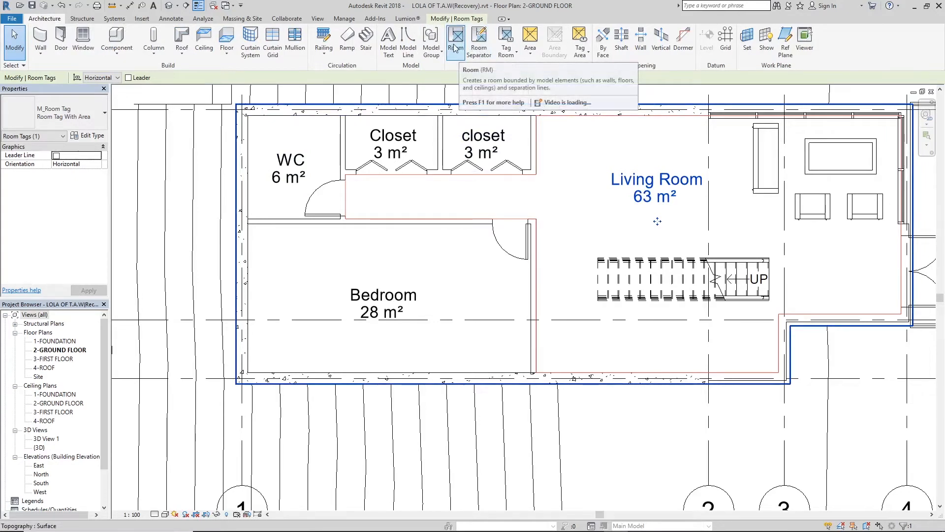
left_click(482, 41)
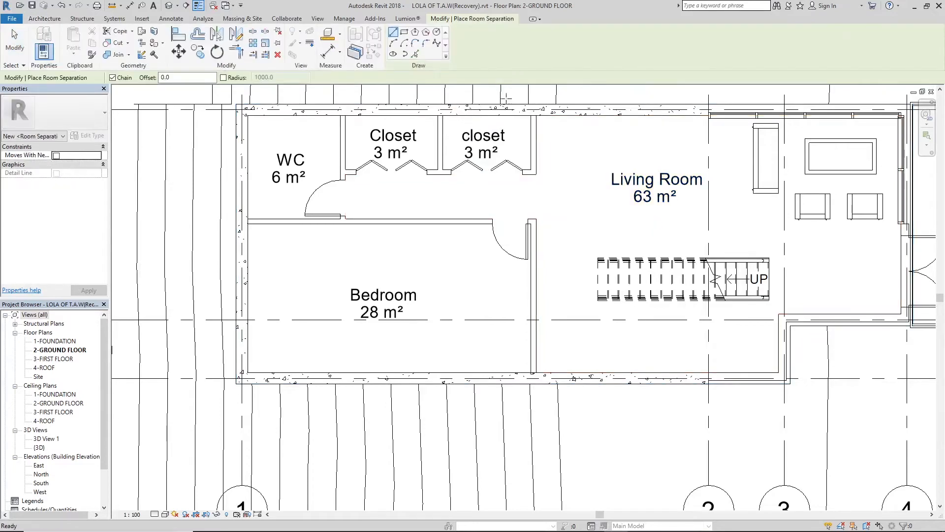
scroll(532, 180, "up", 3)
left_click(541, 169)
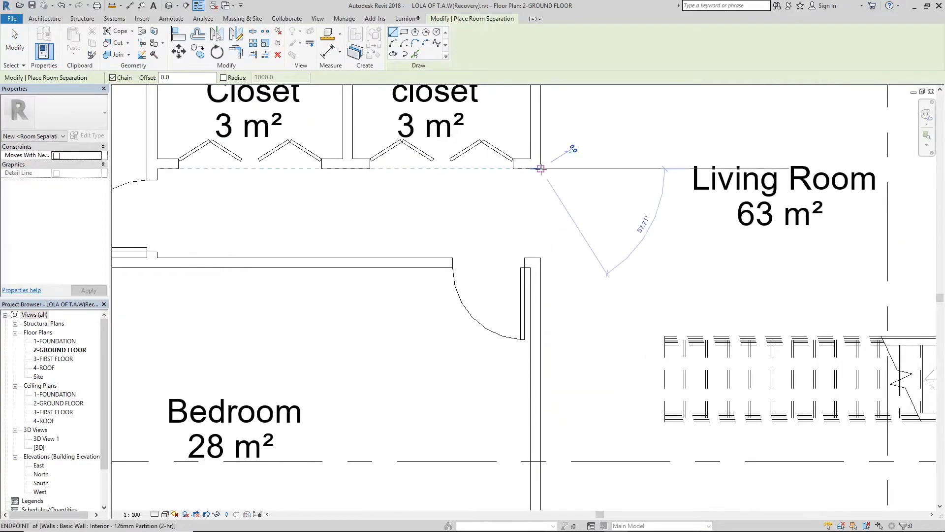
left_click(540, 257)
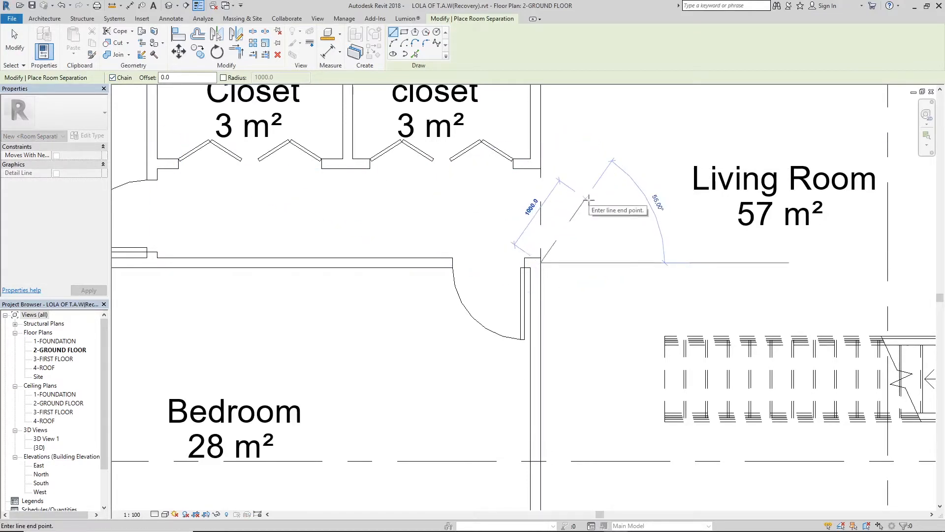
key("Escape")
key("Escape")
Place a tagged room in the separated hallway between the closets and the Bedroom.
scroll(559, 251, "down", 2)
left_click(658, 238)
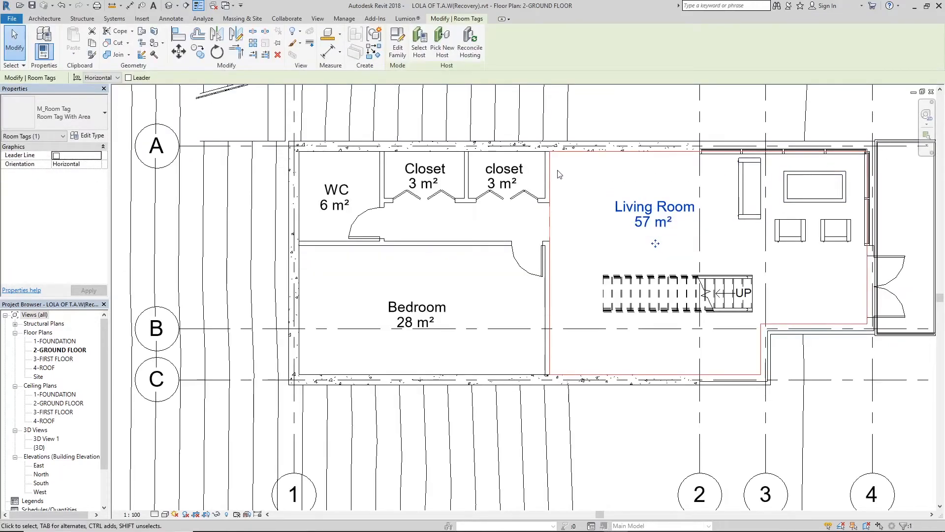
left_click(498, 135)
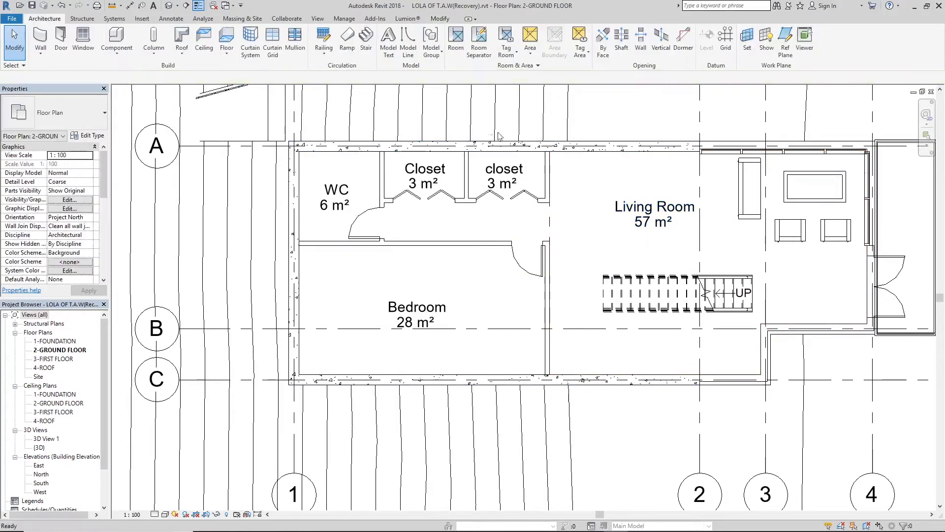
key("m")
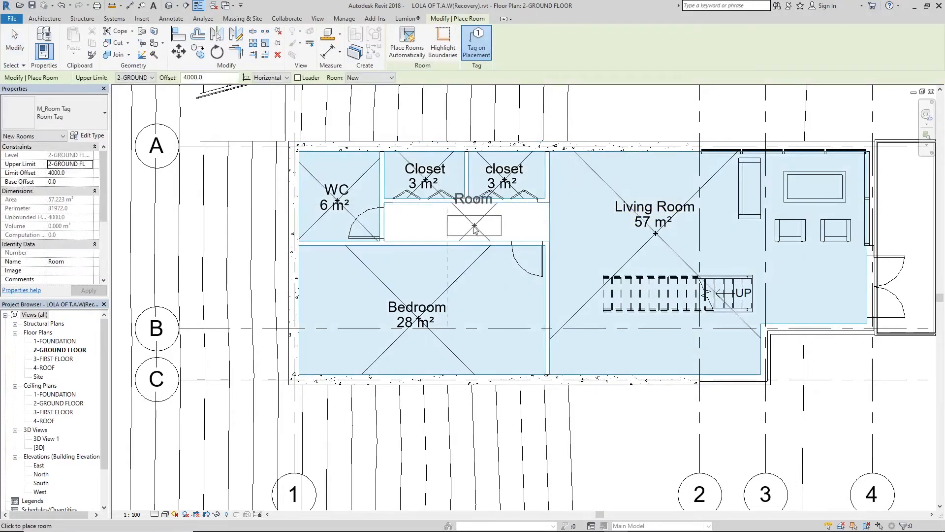
left_click(468, 229)
key("Escape")
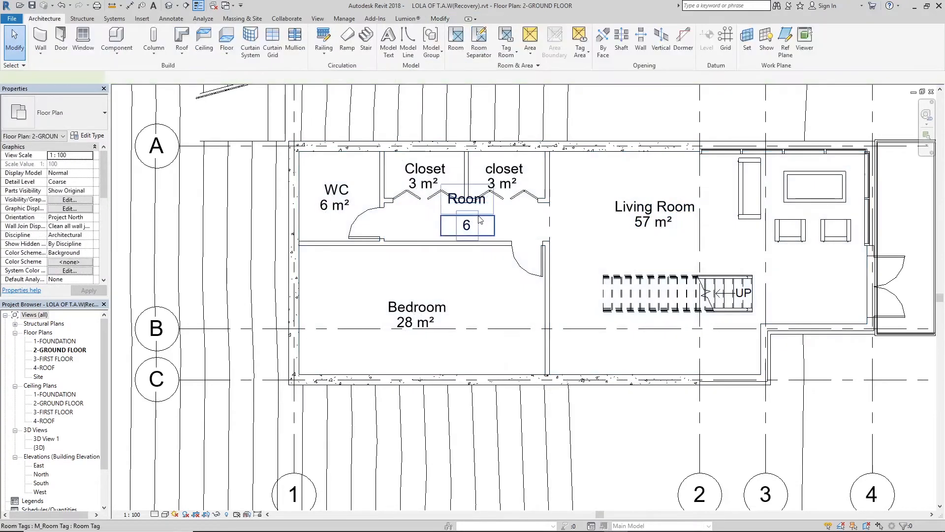
Change the hallway room's tag to Room Tag With Area and move it slightly down, clear of the closet doors.
left_click(468, 232)
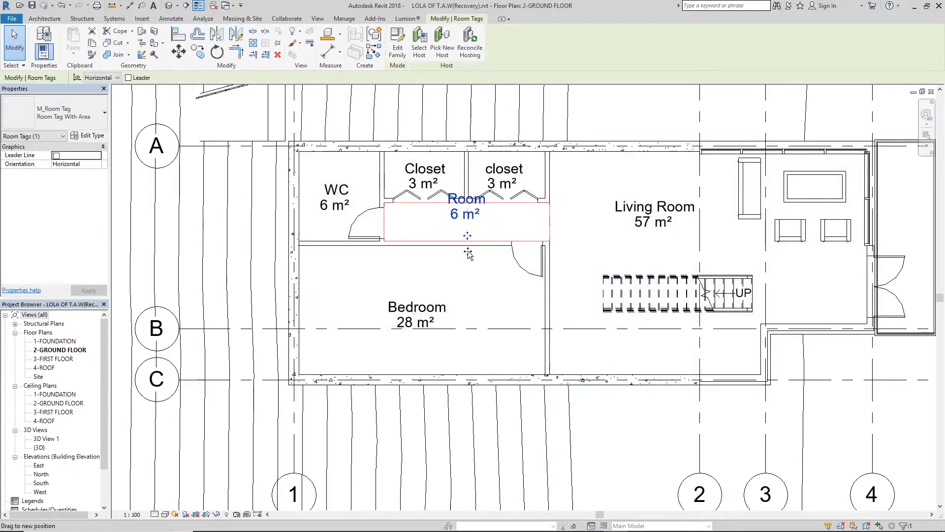
left_click_drag(468, 251, 468, 250)
Name the hallway room Lobby.
scroll(467, 215, "up", 3)
left_click(476, 218)
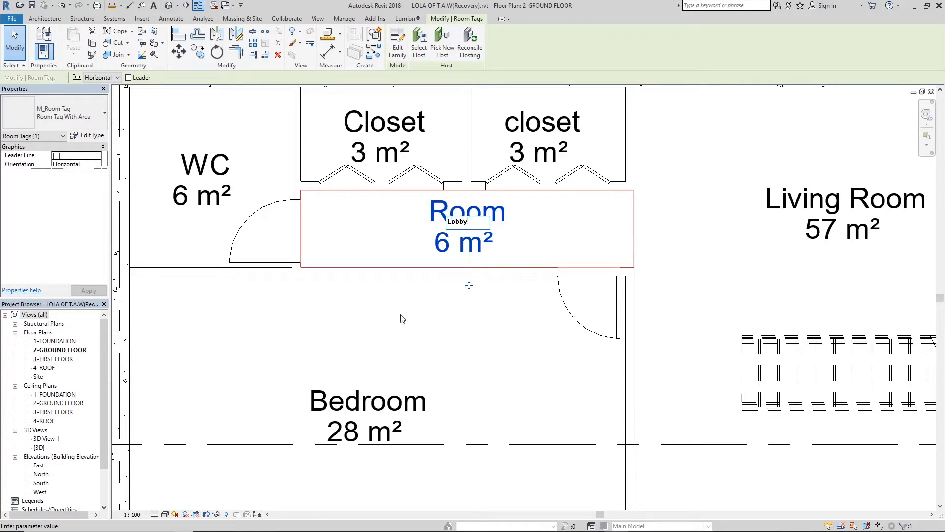
left_click(548, 232)
Place a color fill legend on the empty site area beyond the deck stairs, beside the ground floor plan.
scroll(547, 231, "down", 5)
middle_click_drag(604, 192, 518, 238)
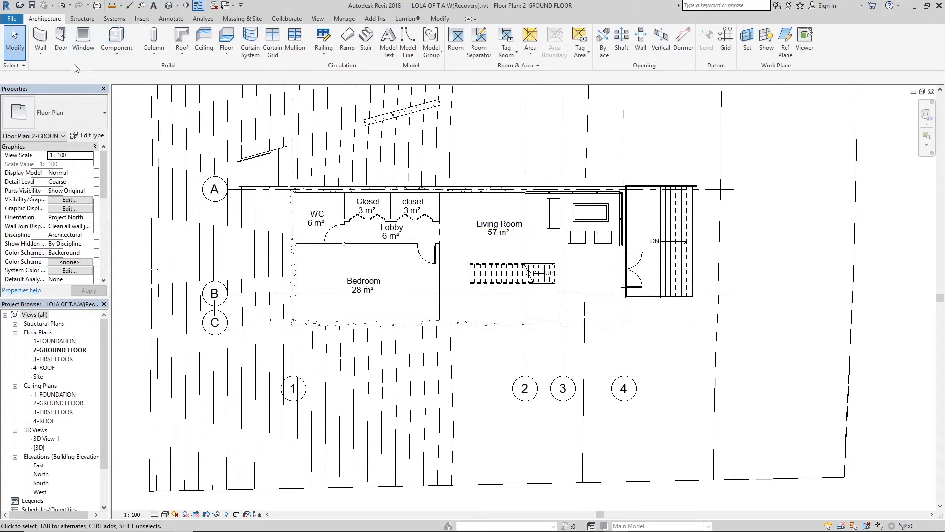
left_click(170, 18)
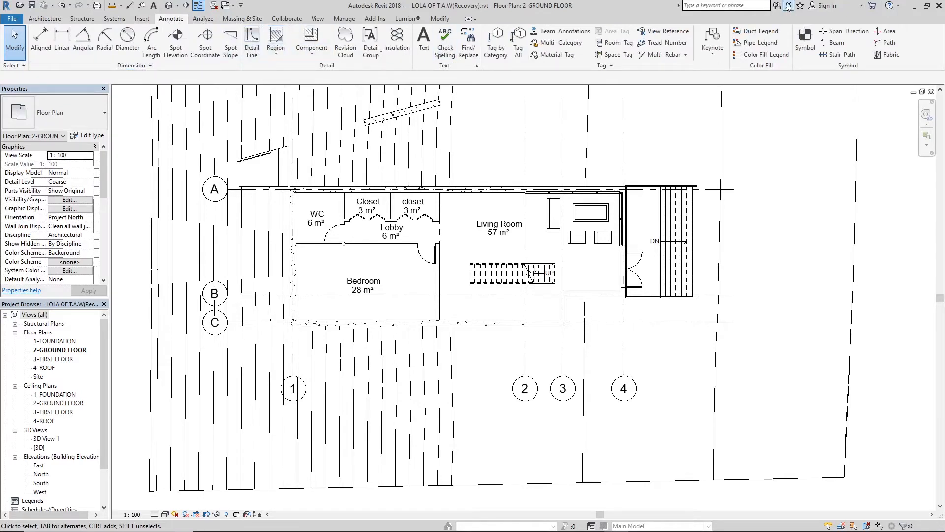
left_click(774, 55)
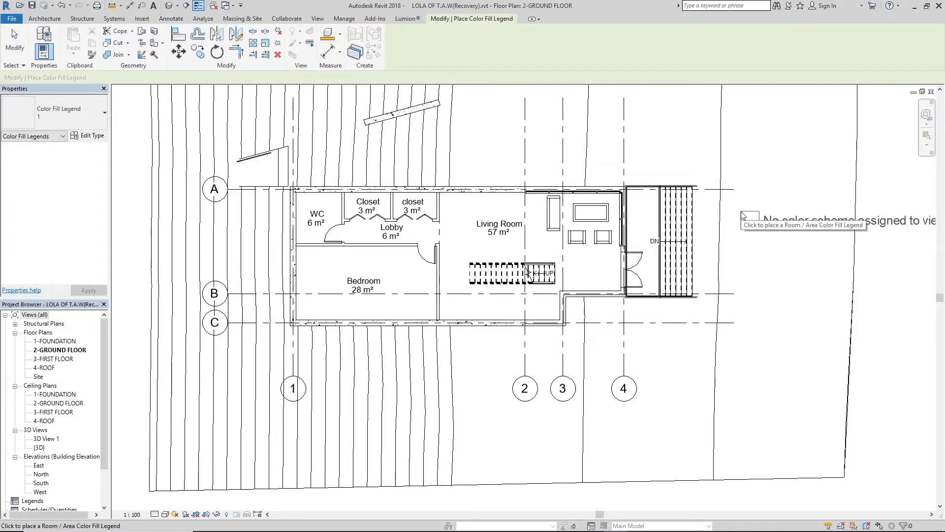
left_click(761, 217)
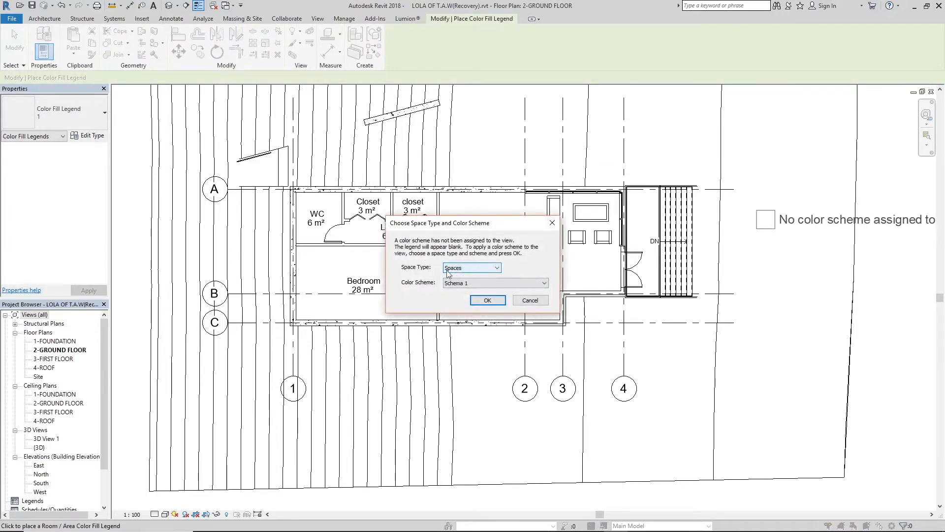
Assign the legend the Rooms space type with the Name color scheme.
left_click(488, 268)
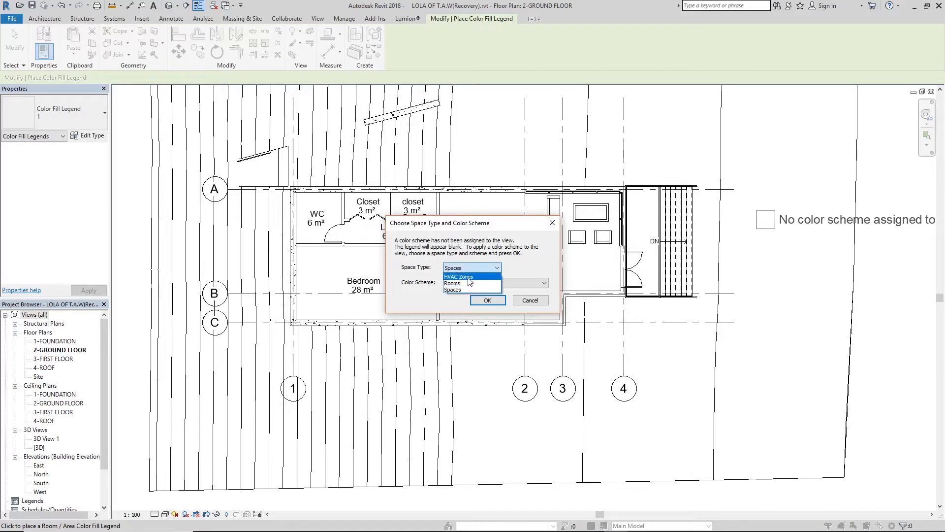
left_click(471, 268)
left_click(475, 269)
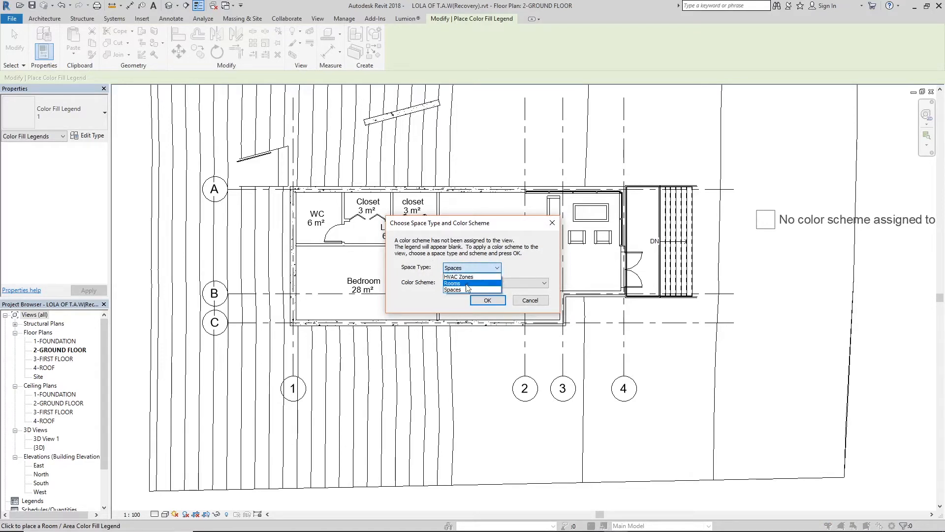
left_click(465, 284)
left_click(475, 284)
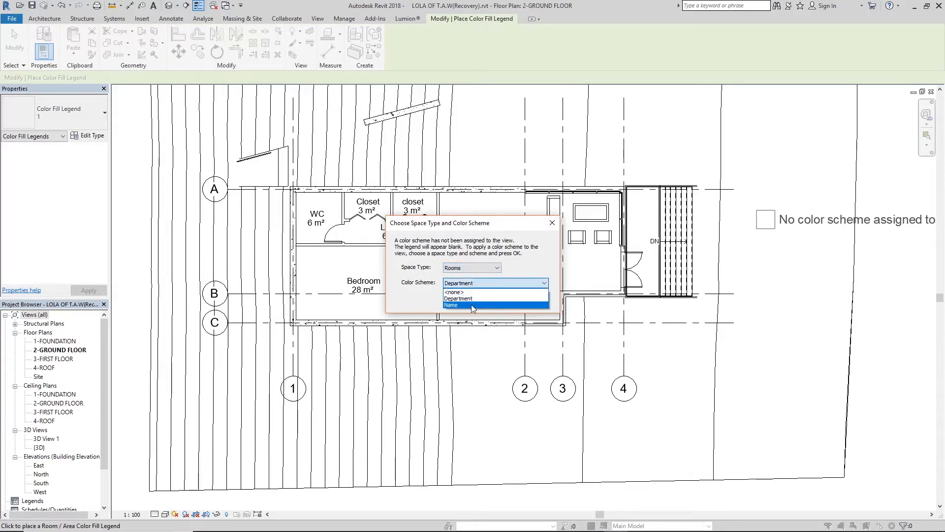
left_click(473, 305)
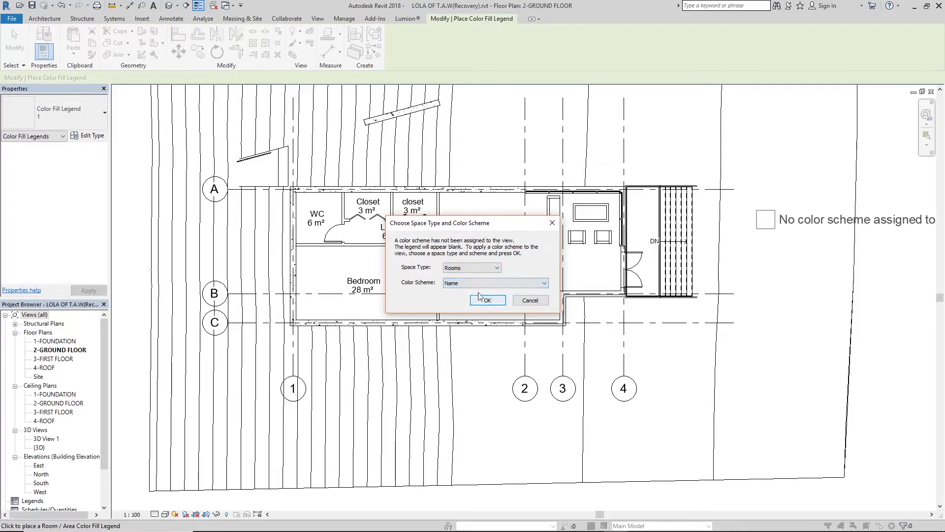
left_click(480, 284)
left_click(478, 305)
left_click(487, 301)
key("Escape")
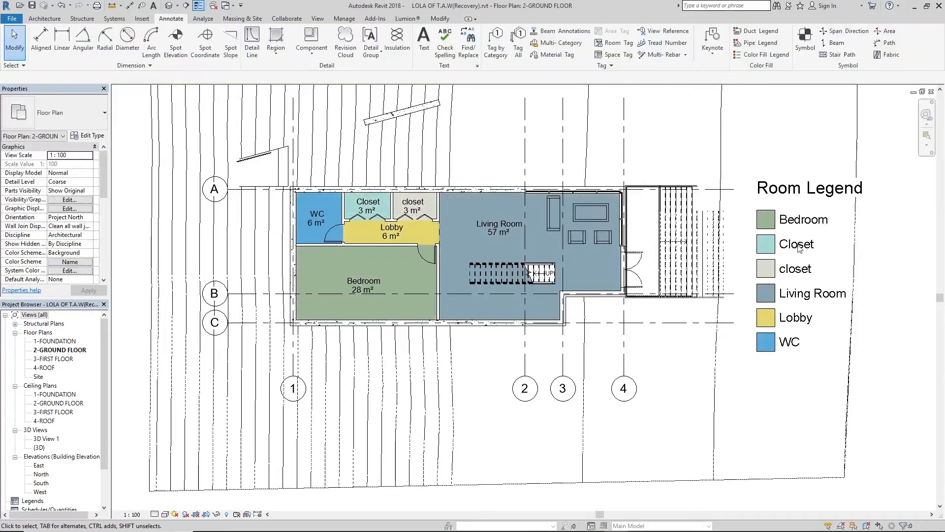
Edit the legend's color scheme and set the Bedroom color to pink, RGB 255-128-255.
scroll(795, 225, "up", 1)
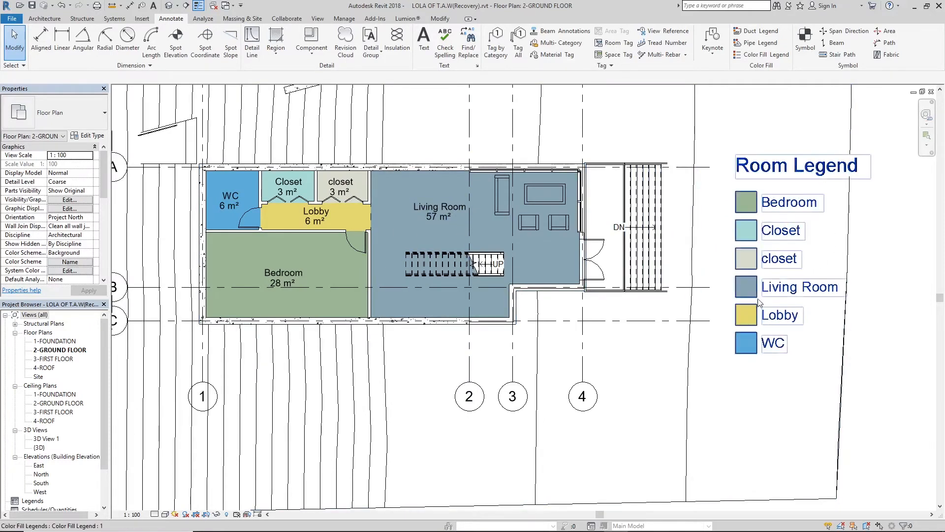
left_click(775, 193)
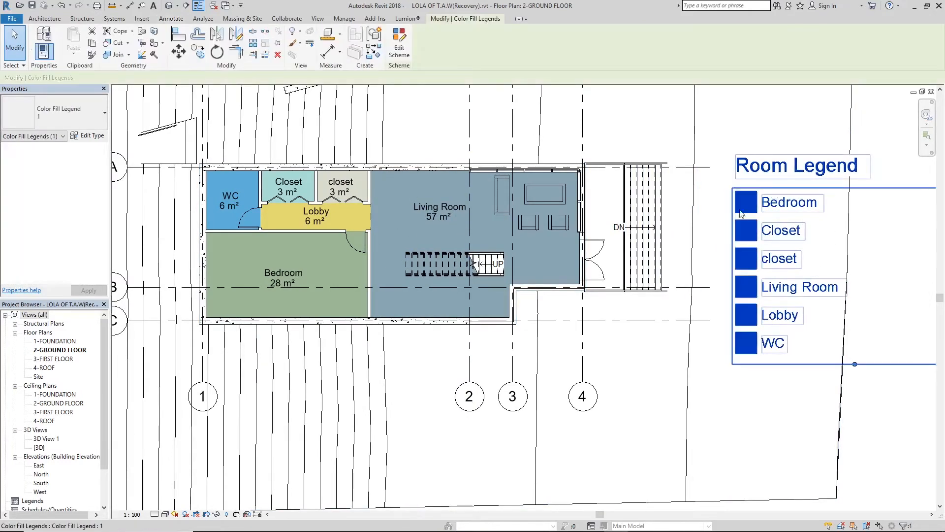
scroll(683, 213, "down", 3)
scroll(773, 201, "up", 3)
left_click(399, 42)
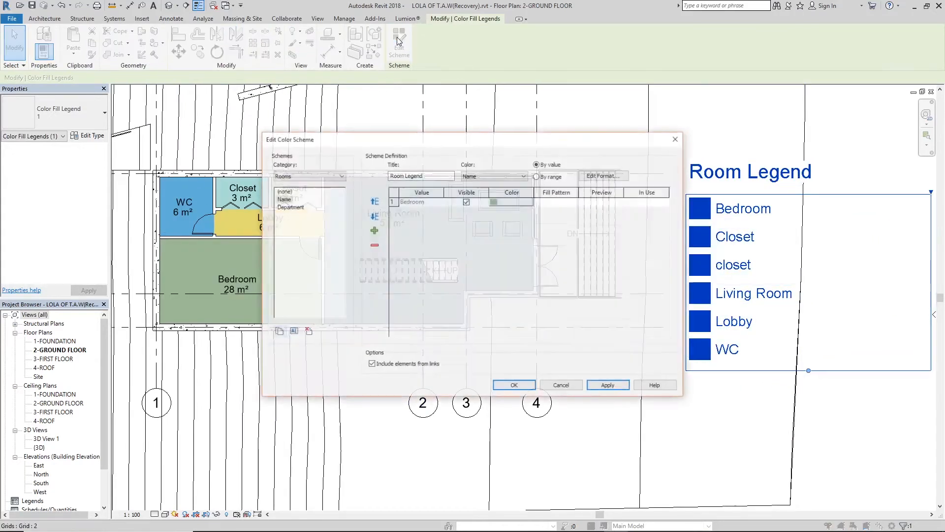
left_click(498, 202)
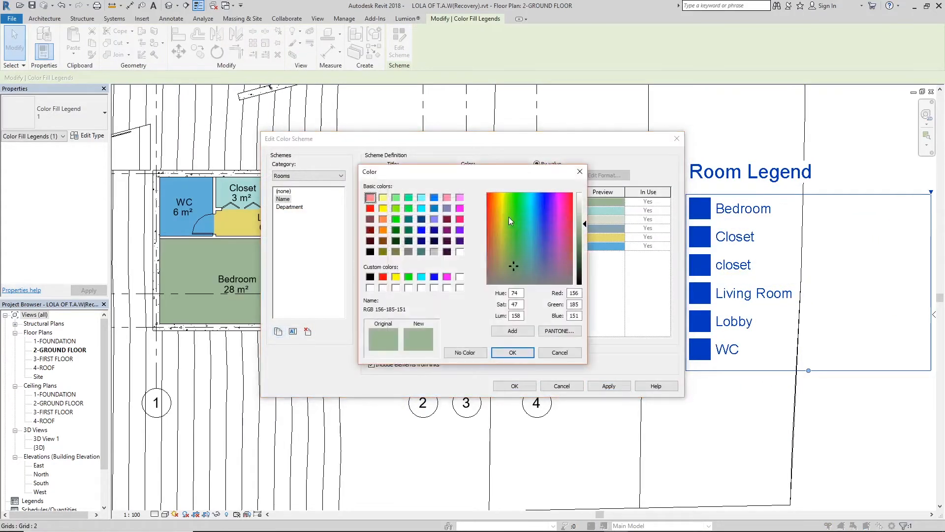
left_click(460, 198)
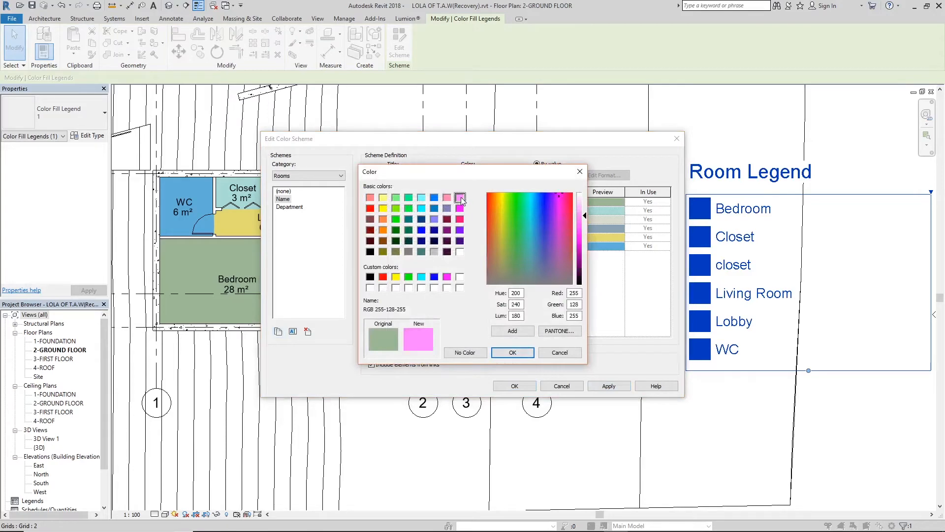
left_click(512, 352)
Set the lowercase closet entry's color to light blue, RGB 196-217-232, and apply the color scheme to the plan.
left_click(495, 220)
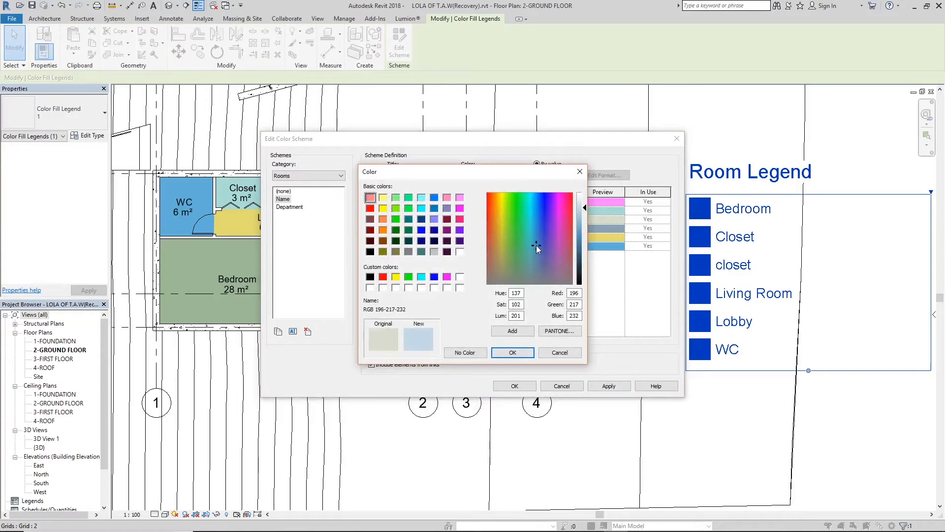
left_click(514, 353)
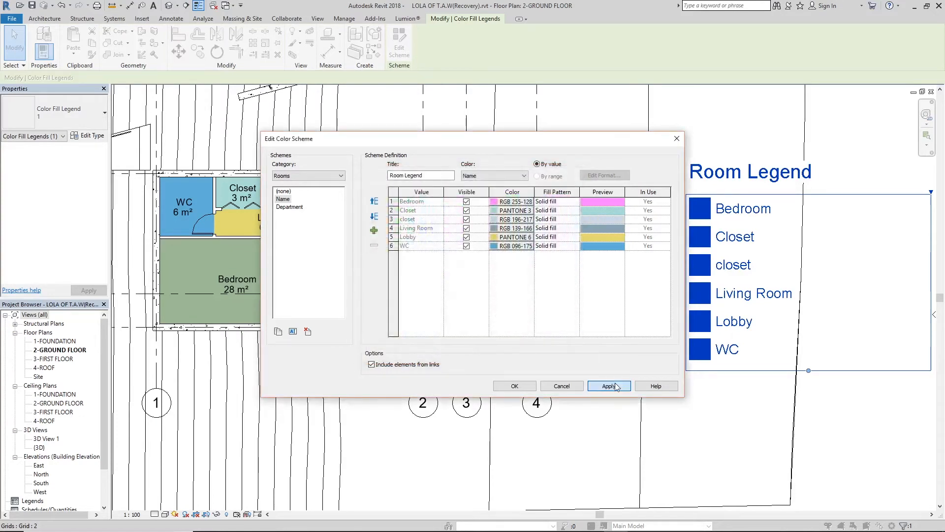
left_click(524, 385)
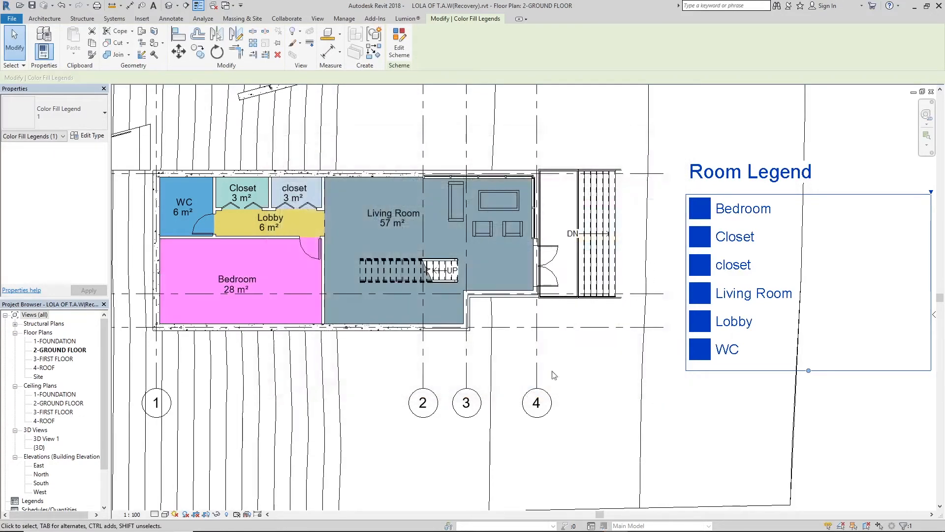
Resize the Room Legend so that its entries wrap into two columns.
scroll(649, 255, "down", 5)
scroll(525, 270, "up", 5)
scroll(475, 231, "down", 1)
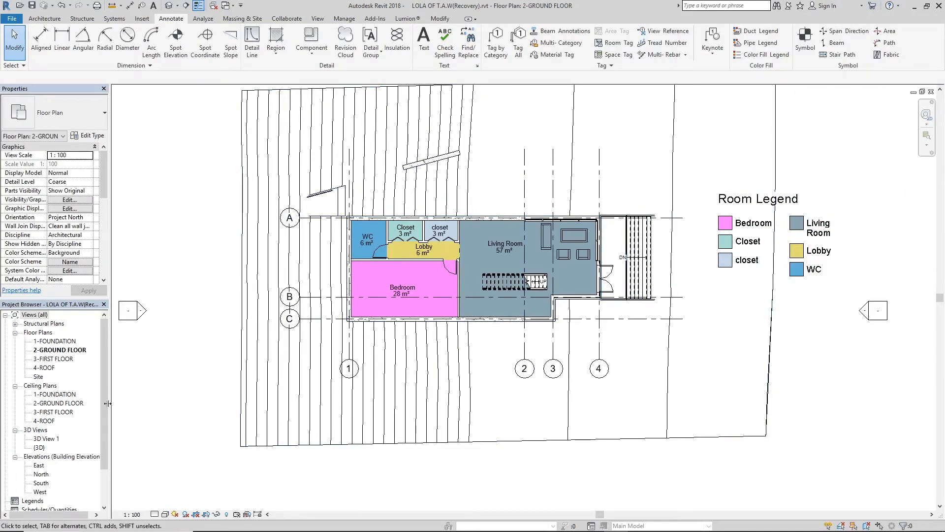
Open the 3-FIRST FLOOR floor plan.
double_click(54, 358)
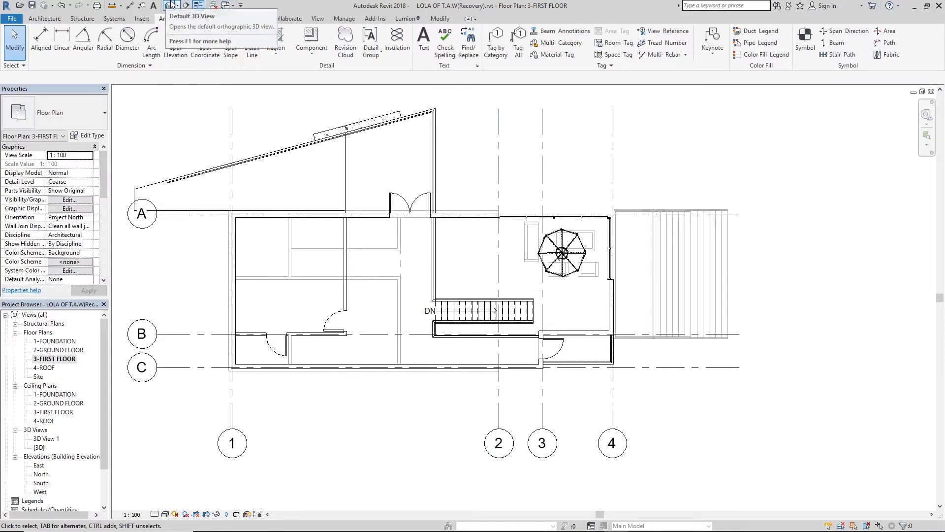
scroll(79, 428, "down", 2)
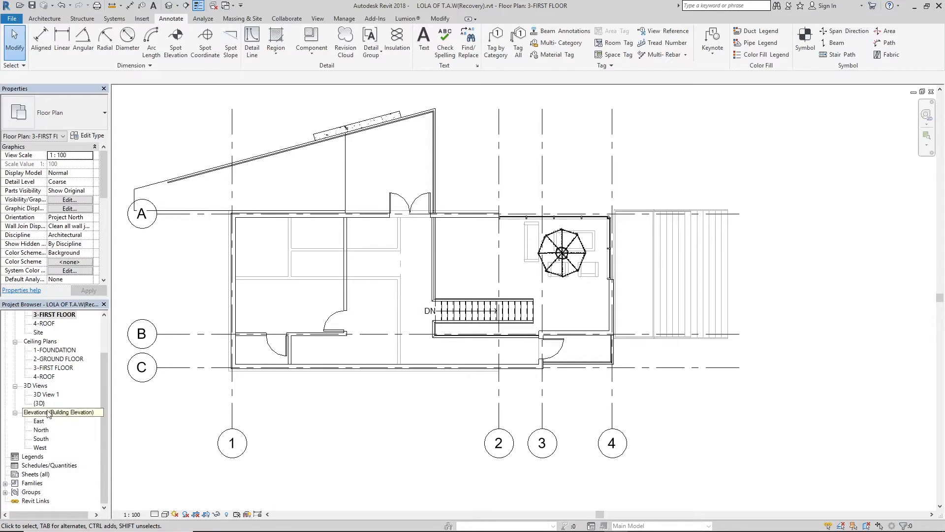
Create a new sheet using the A0 metric titleblock.
right_click(38, 475)
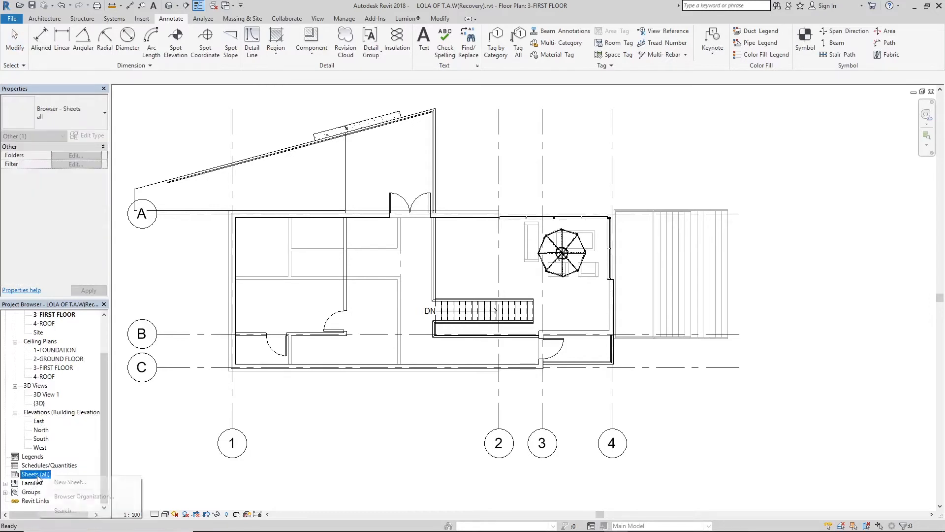
left_click(69, 482)
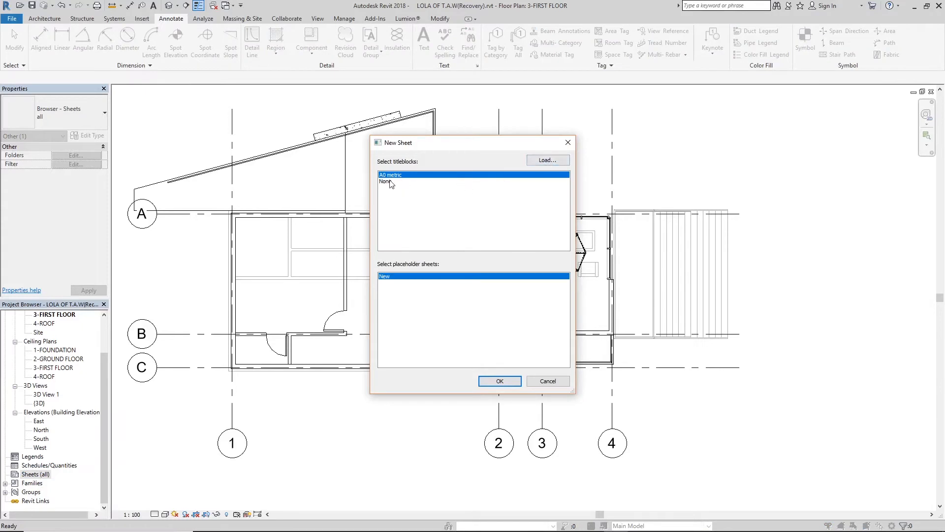
left_click(501, 381)
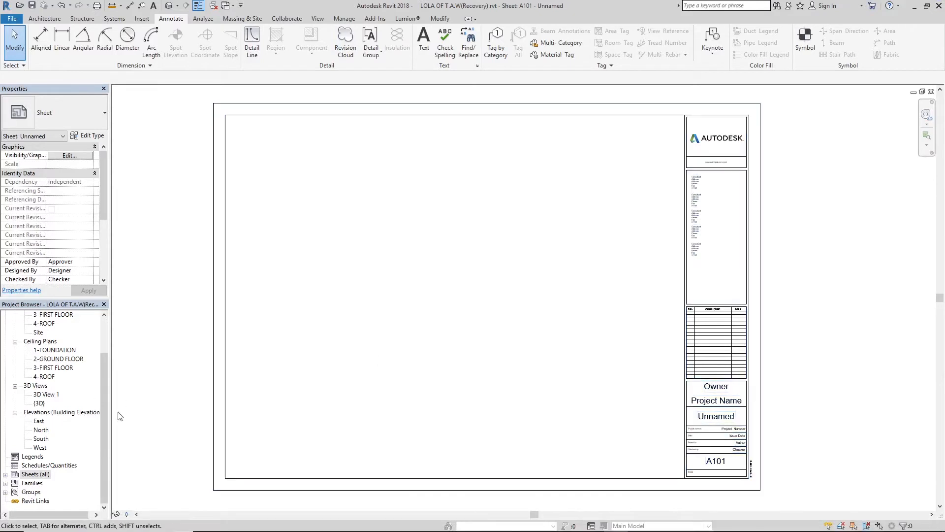
Place the 2-GROUND FLOOR floor plan in the upper-left area of the sheet's drawing space.
scroll(104, 395, "up", 2)
left_click(69, 350)
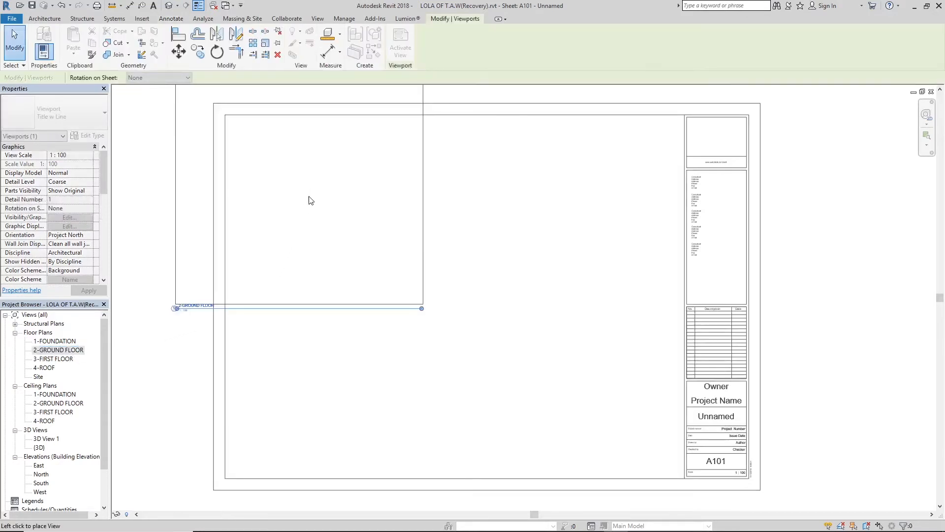
left_click(363, 256)
scroll(371, 229, "down", 1)
left_click_drag(443, 233, 452, 240)
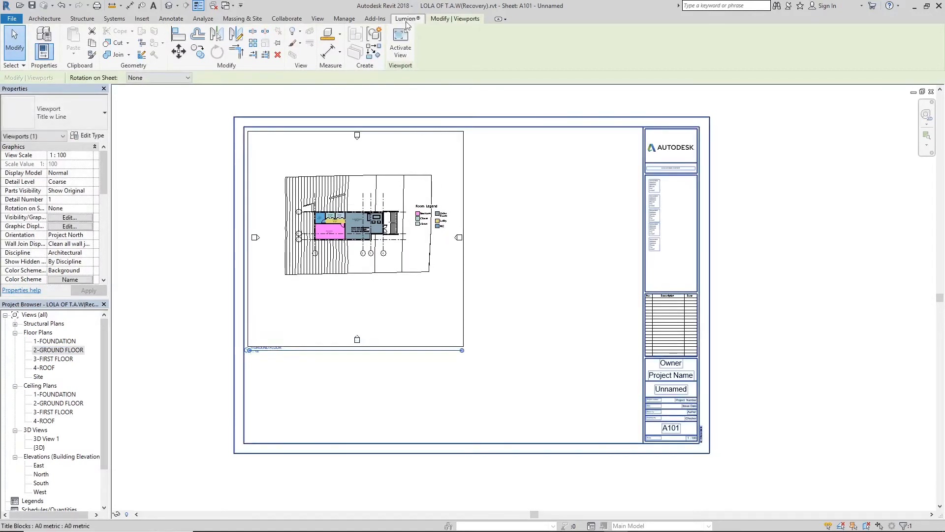
Activate the ground floor view on the sheet, show its crop region and tighten all four sides around the site plan.
left_click(403, 46)
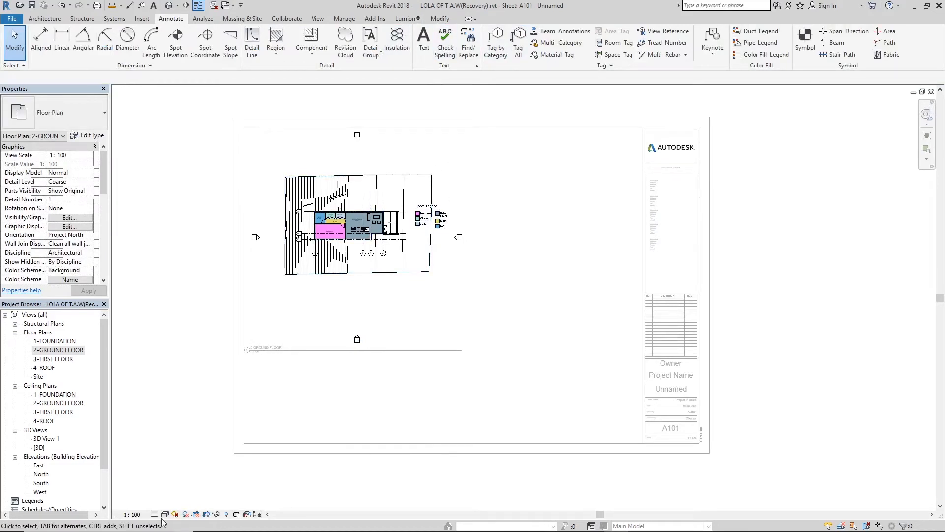
left_click(131, 514)
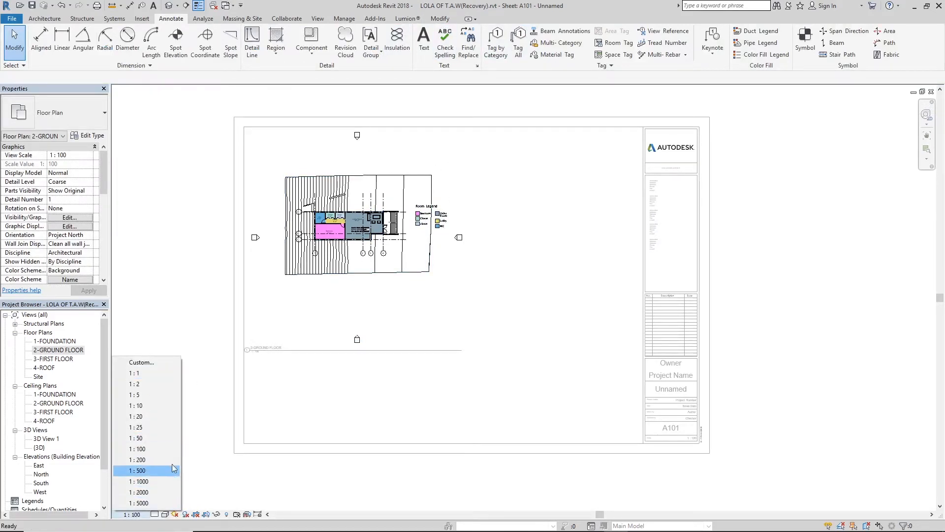
left_click(210, 483)
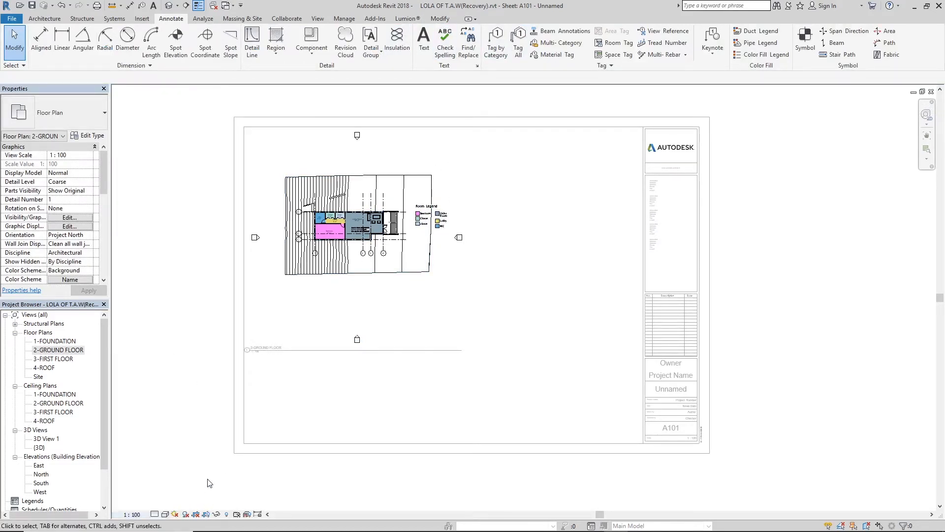
left_click(205, 514)
left_click_drag(355, 366, 375, 295)
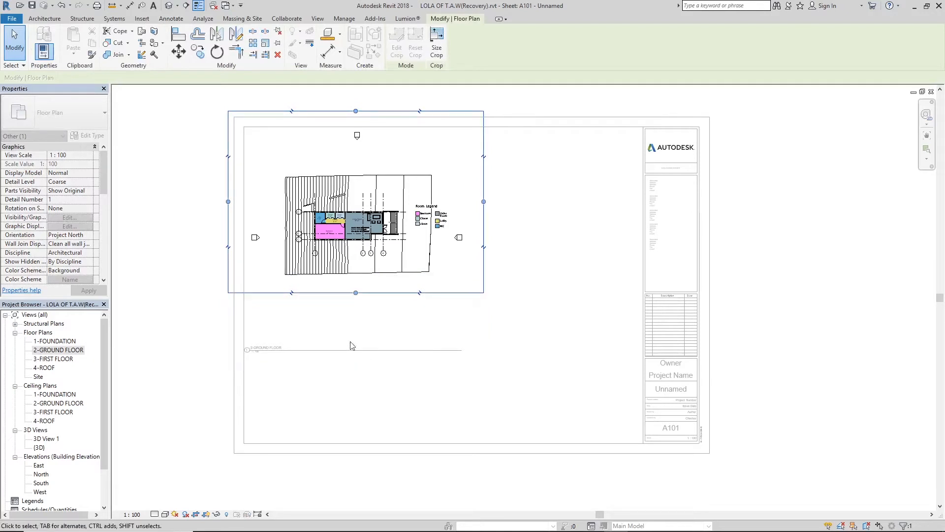
left_click_drag(483, 201, 447, 202)
left_click_drag(338, 111, 340, 159)
left_click_drag(228, 224, 272, 225)
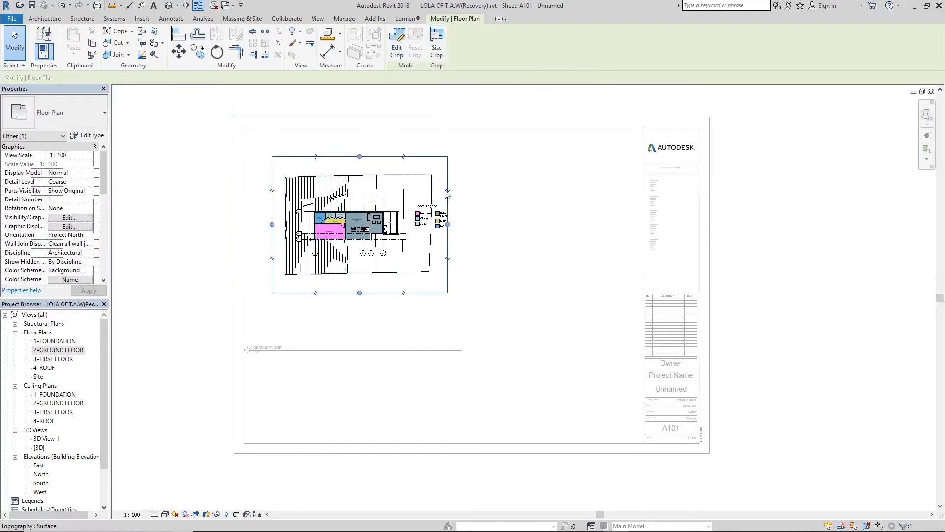
left_click(485, 172)
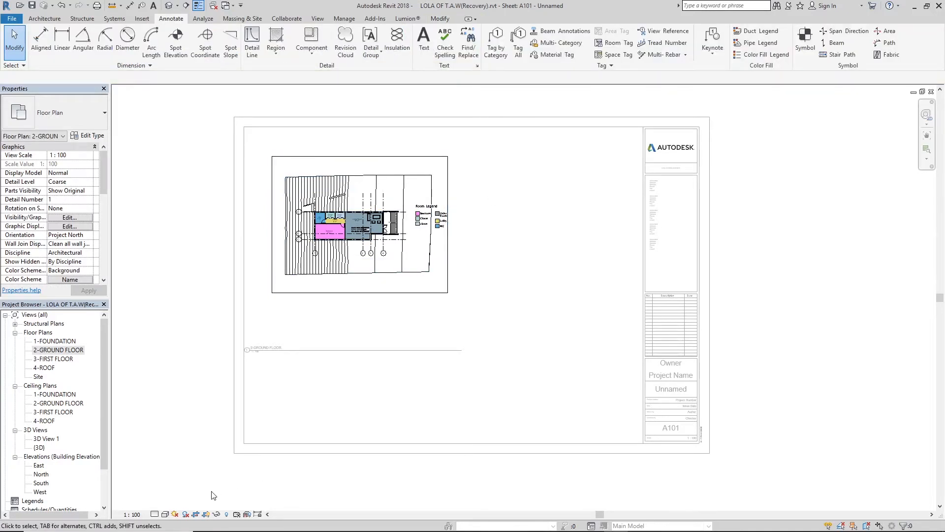
Hide the ground floor view's crop region and deactivate the view.
left_click(207, 515)
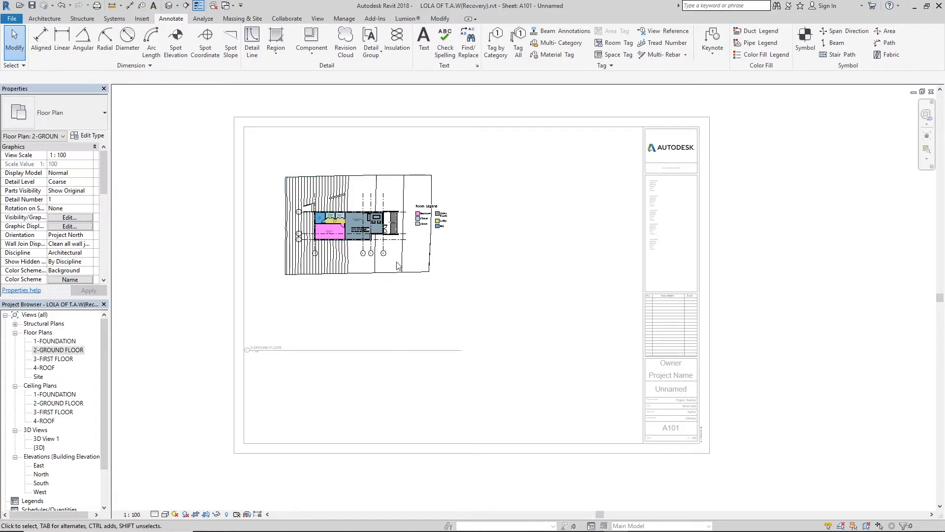
left_click(405, 274)
right_click(480, 170)
left_click(511, 214)
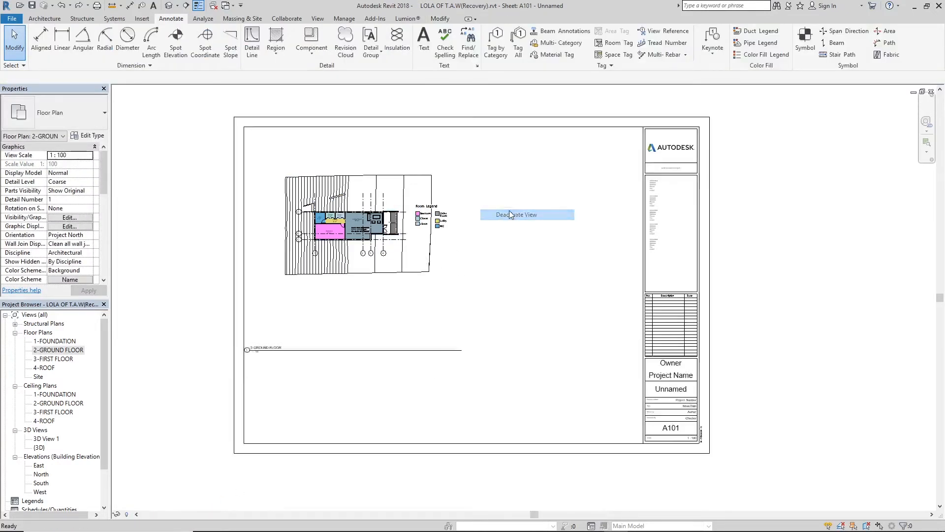
Move the ground floor plan closer to the sheet's upper-left corner and bring its title line up beneath the plan.
left_click(436, 262)
mouse_move(435, 263)
left_mouse_down()
mouse_move(408, 236)
mouse_move(378, 261)
mouse_move(404, 257)
left_mouse_up()
key("Escape")
mouse_move(422, 296)
middle_mouse_down()
mouse_move(531, 283)
mouse_move(514, 312)
middle_mouse_up()
scroll(514, 312, "up", 1)
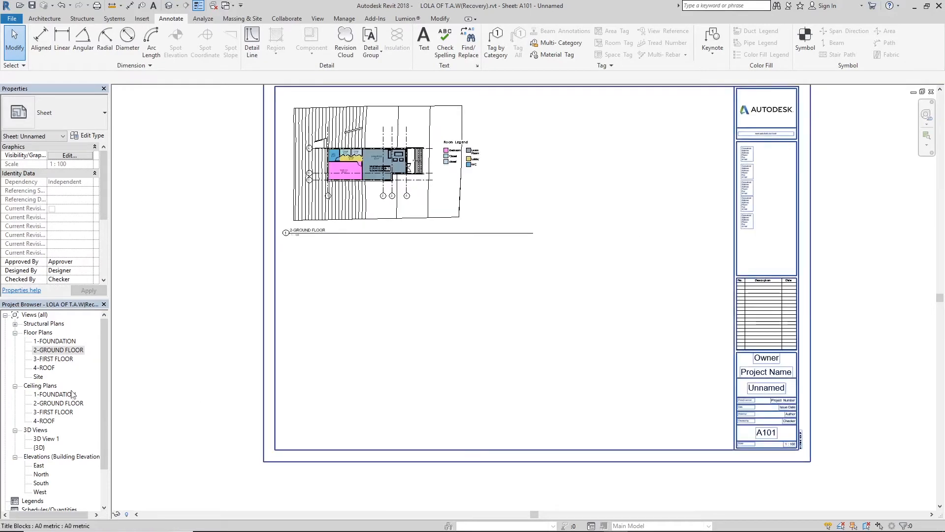
Place 3D View 1 on the sheet in the empty space below and beside the ground floor plan.
scroll(74, 394, "down", 3)
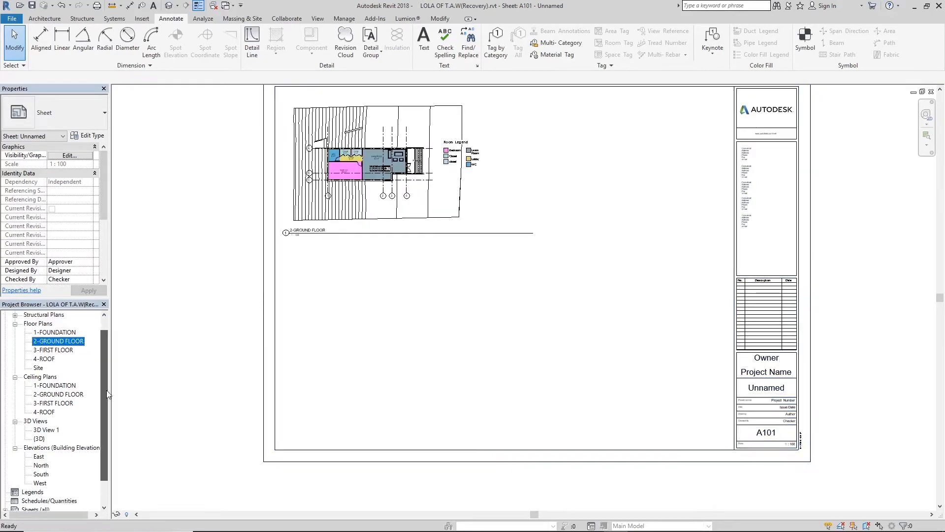
left_click(58, 395)
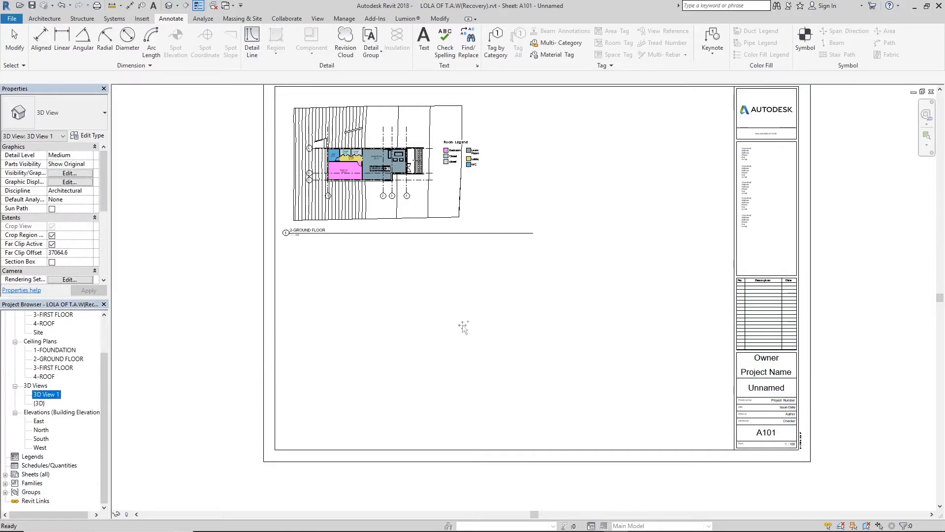
left_click_drag(463, 324, 531, 298)
left_click(540, 328)
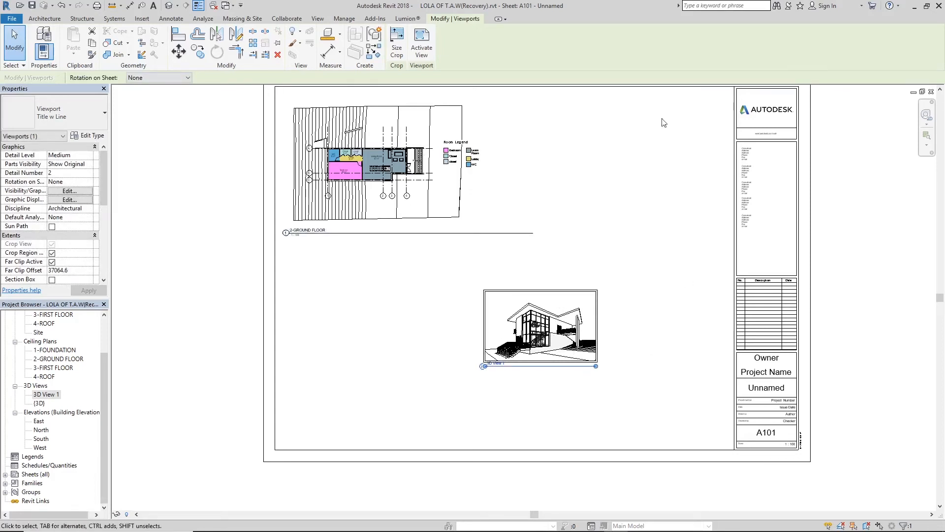
Activate 3D View 1 and resize its crop region to 800 mm wide, using Scale with locked proportions.
left_click(422, 51)
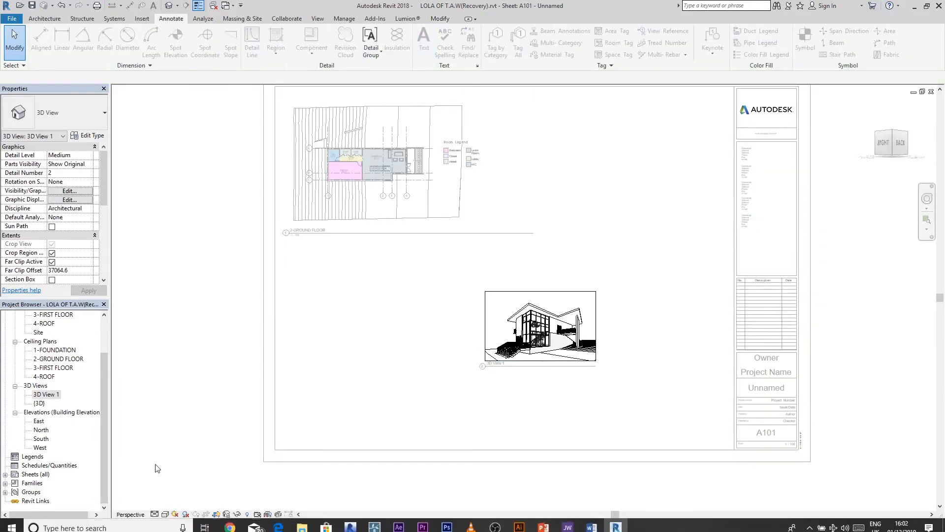
left_click(556, 292)
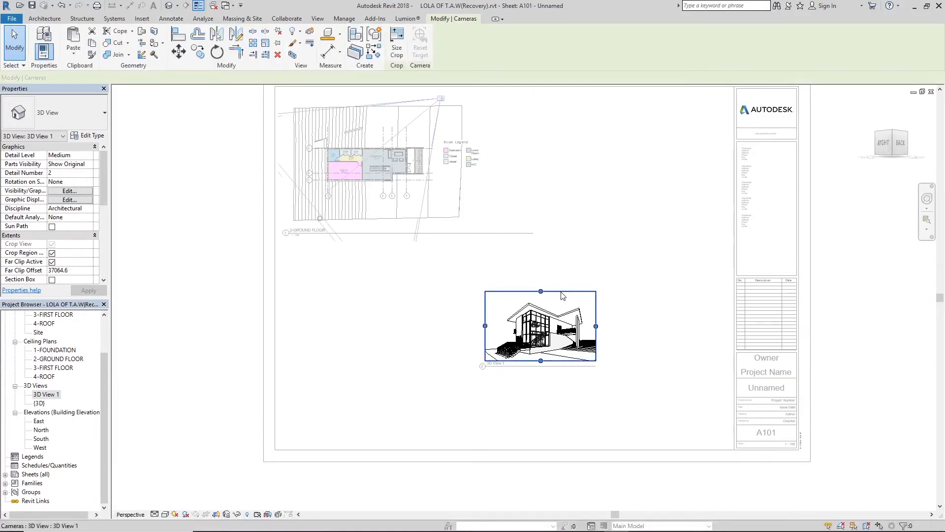
left_click(397, 44)
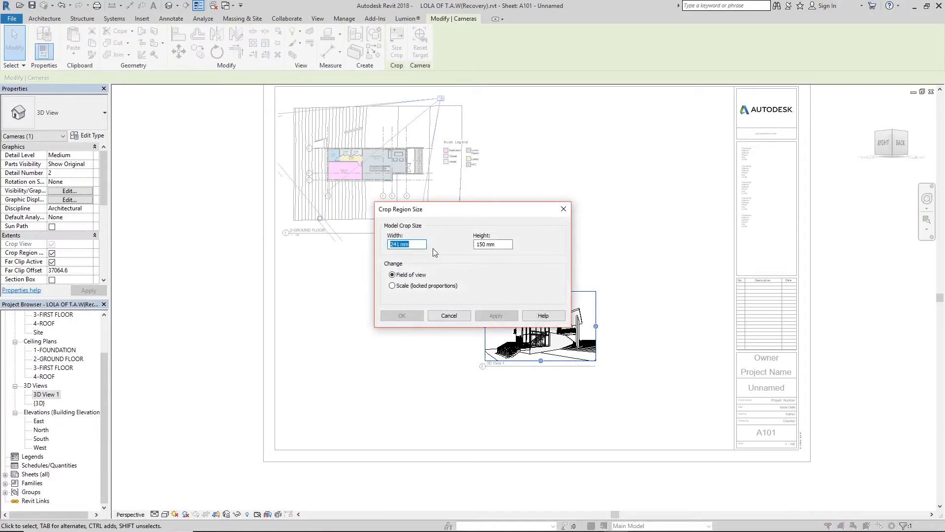
type("800")
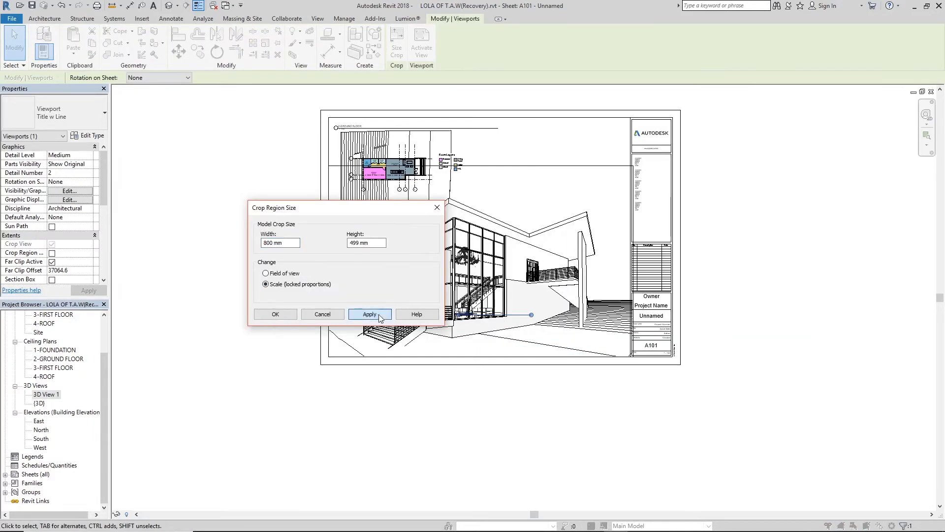
left_click(368, 314)
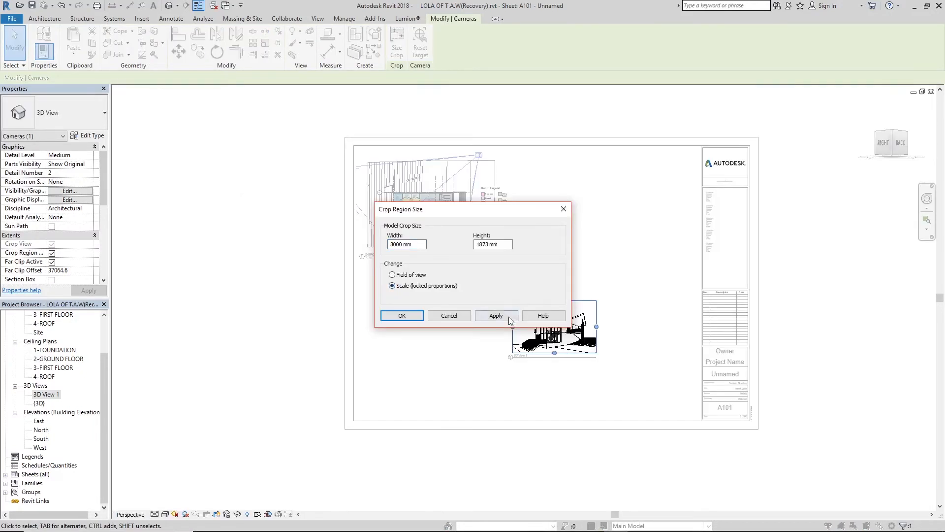
left_click(495, 315)
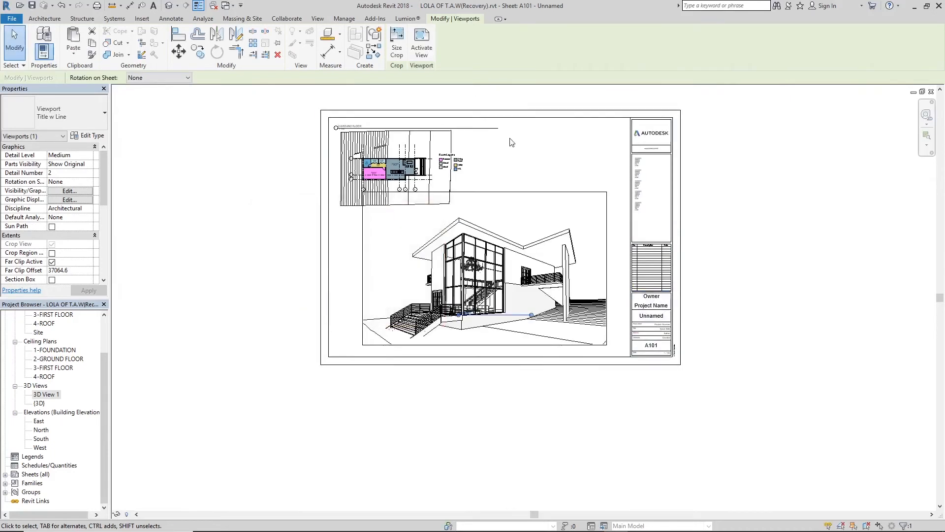
Move the enlarged 3D view toward the lower right of the sheet, next to the title block.
left_click(547, 192)
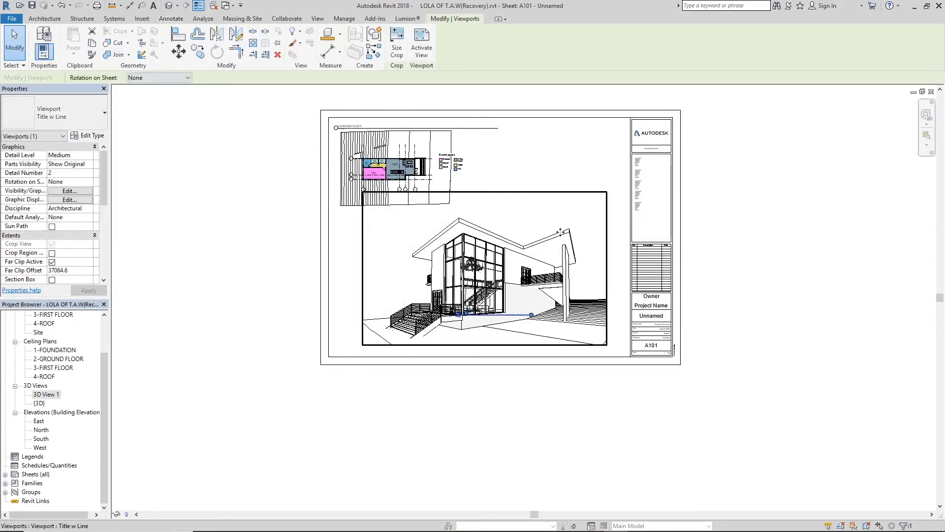
left_click_drag(562, 238, 580, 238)
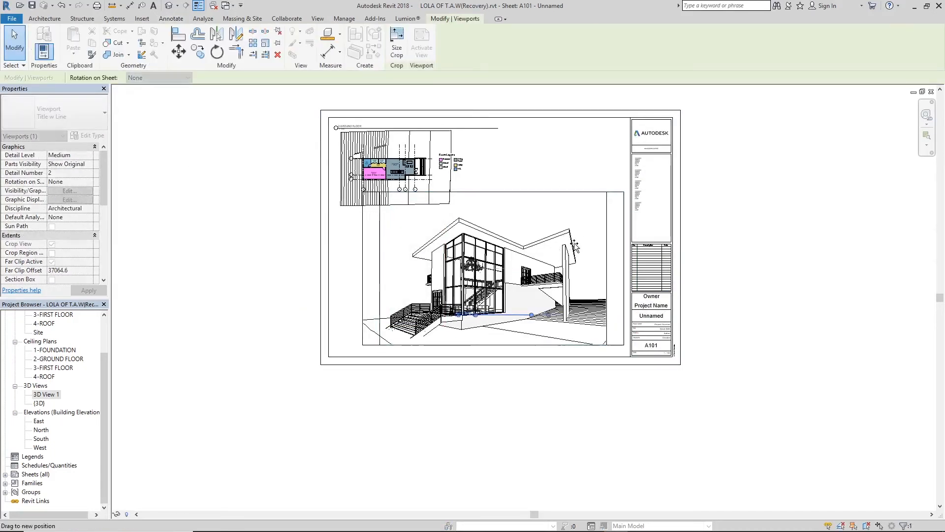
left_click(563, 166)
scroll(563, 166, "down", 2)
scroll(562, 166, "up", 4)
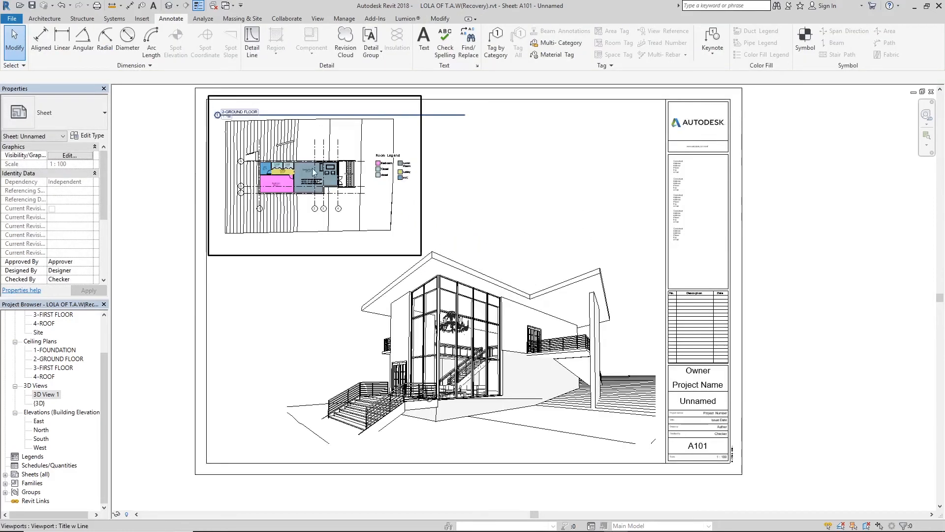
Move the ground floor plan's title line from above the plan to just beneath it.
left_click_drag(424, 114, 428, 245)
scroll(566, 158, "down", 3)
left_click(574, 156)
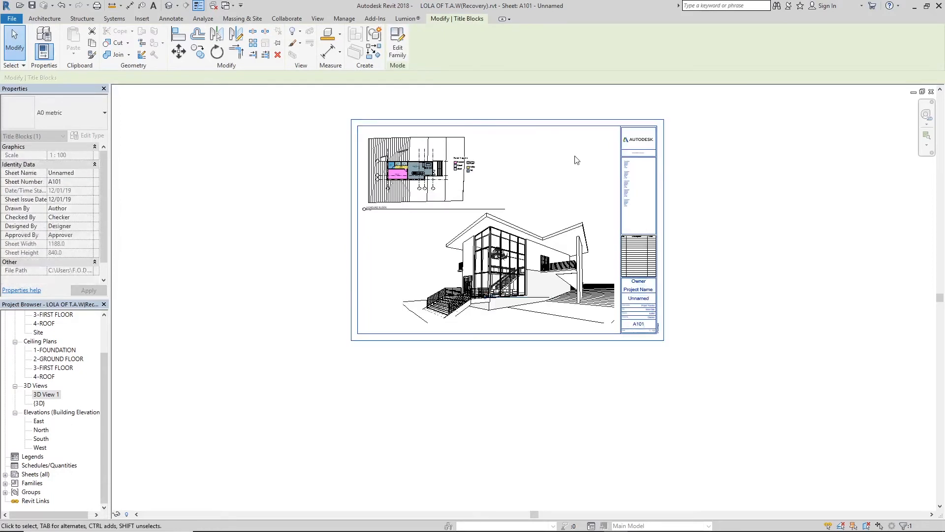
scroll(576, 160, "up", 3)
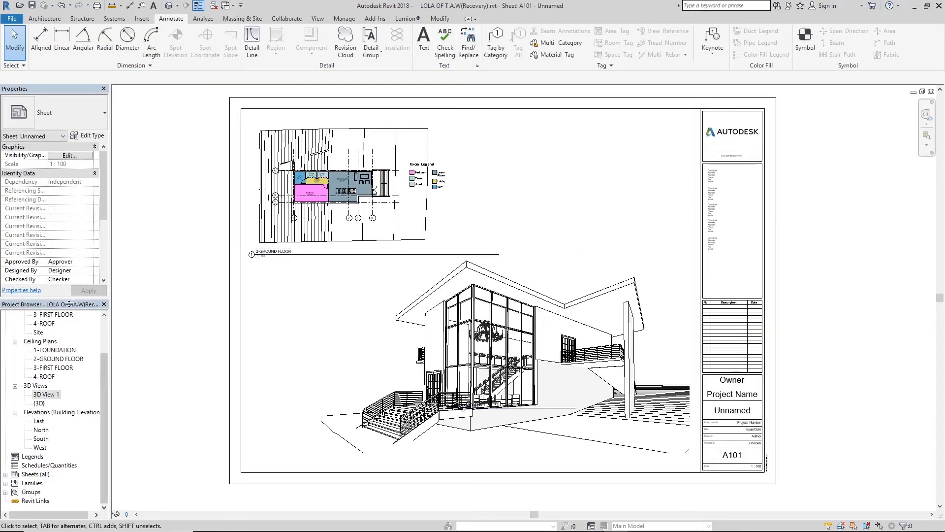
Place the East elevation on the sheet above the 3D view, to the right of the ground floor plan.
left_click(42, 430)
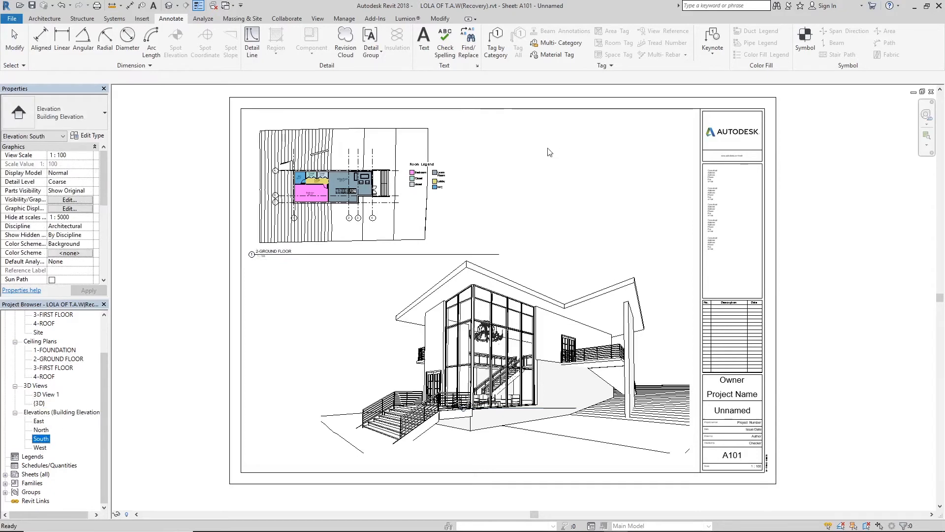
left_click_drag(548, 149, 546, 153)
left_click(562, 185)
scroll(573, 200, "up", 2)
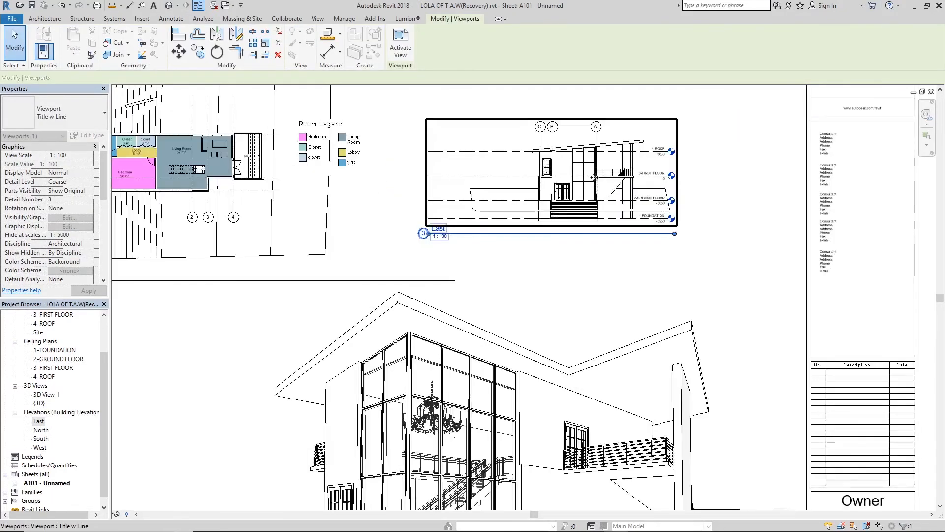
scroll(599, 158, "up", 3)
scroll(599, 159, "down", 5)
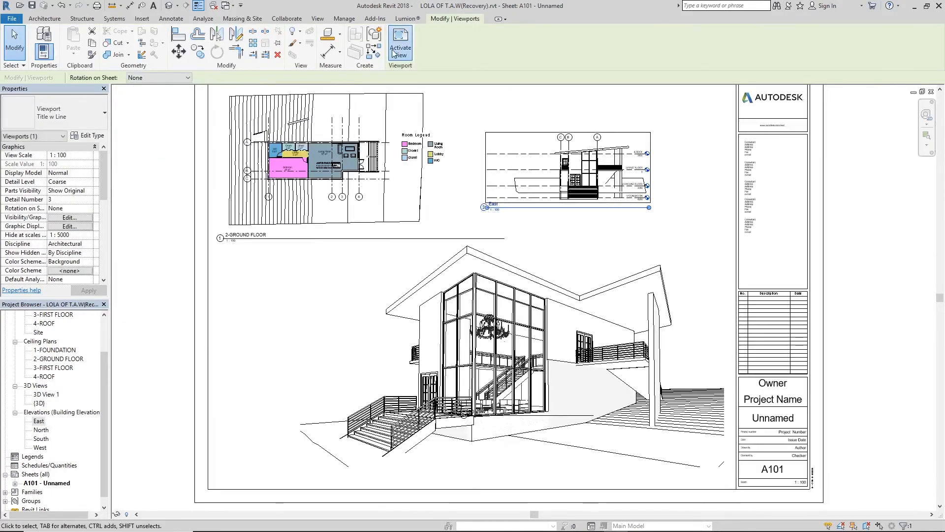
Activate the East elevation view on the sheet and set its scale to 1:50.
left_click(400, 49)
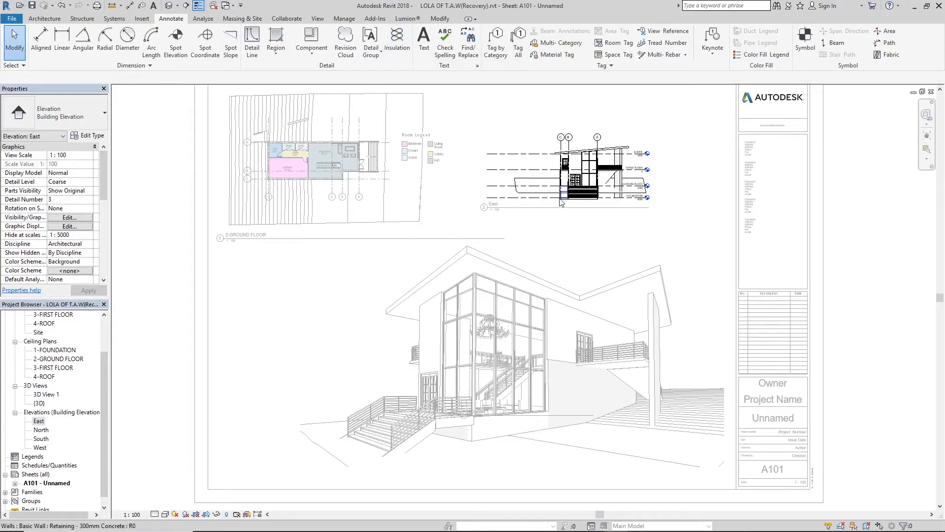
left_click(141, 514)
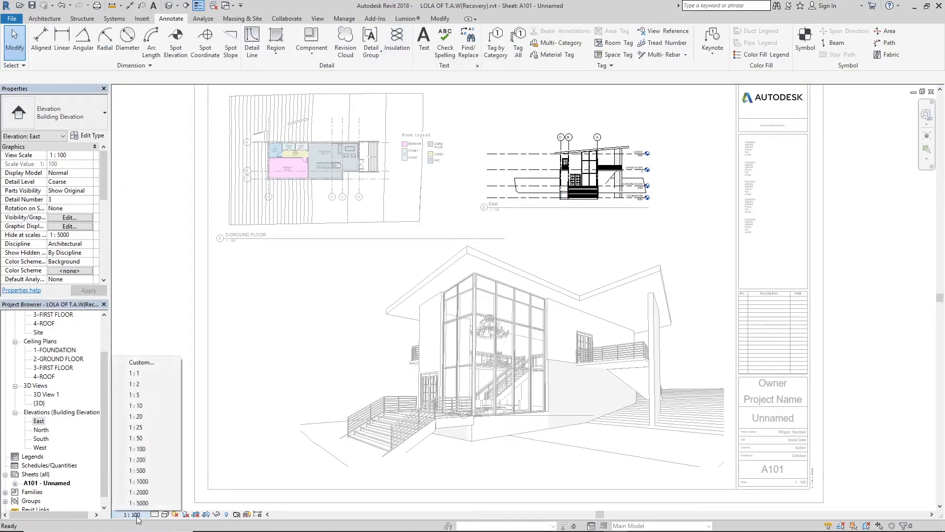
left_click(151, 438)
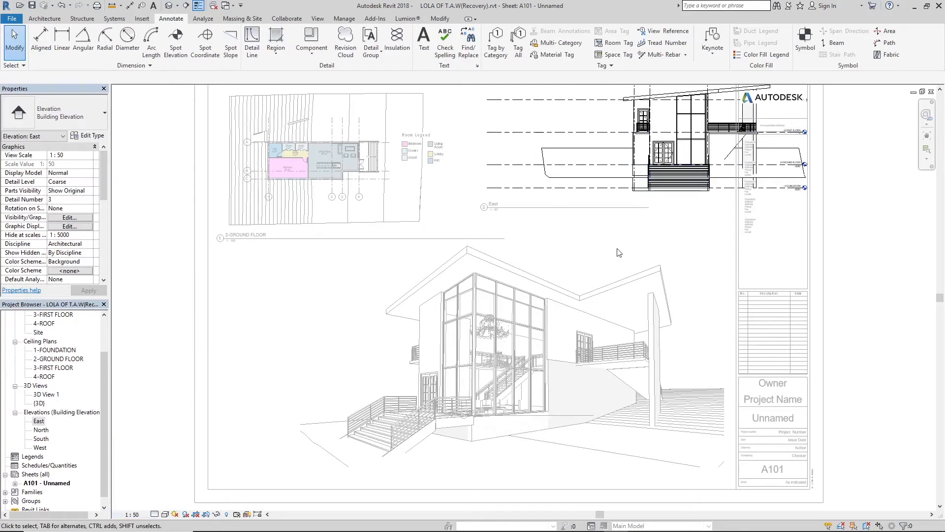
scroll(614, 246, "down", 2)
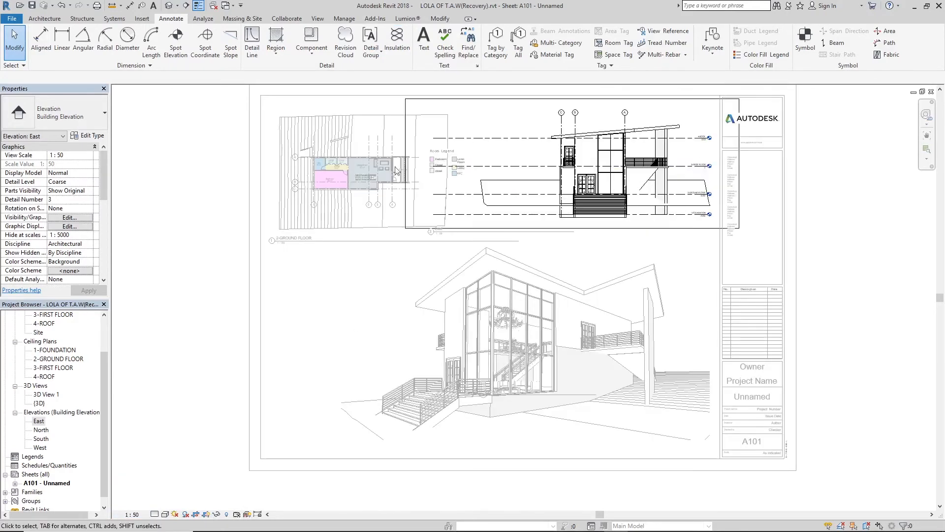
Narrow the East elevation's crop region on both sides until it clears the ground floor plan and the title block.
left_click(412, 165)
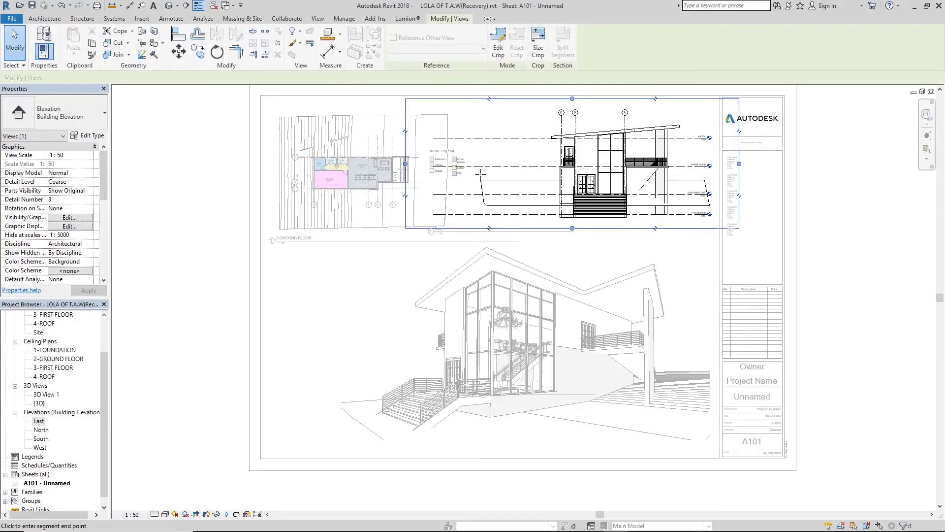
left_click_drag(407, 166, 493, 172)
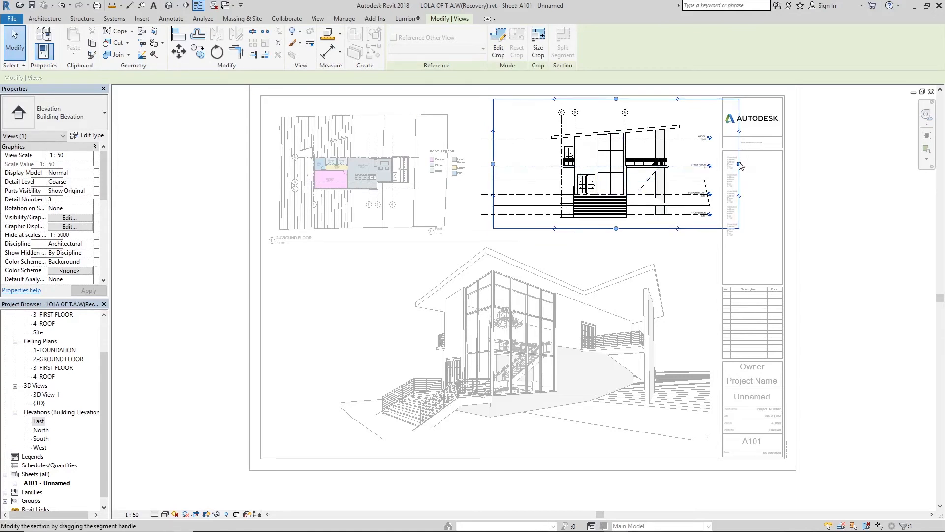
left_click_drag(717, 169, 713, 167)
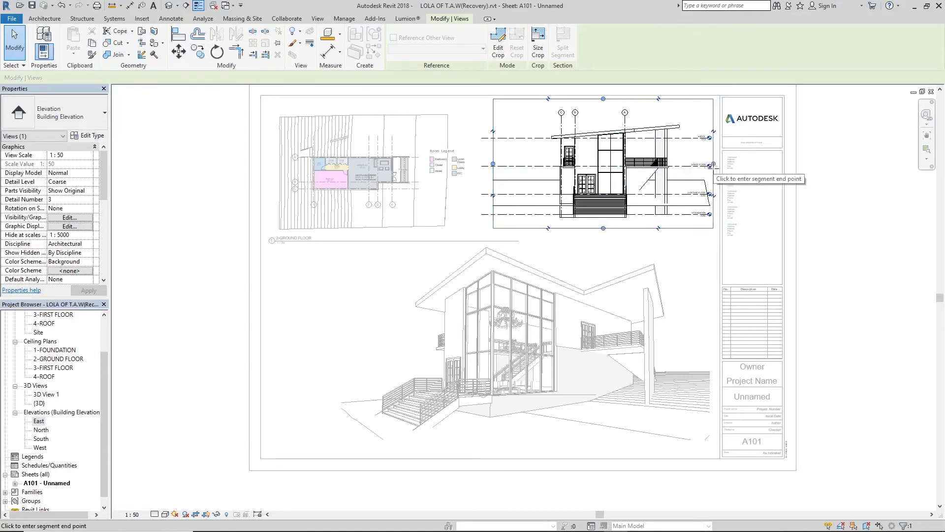
left_click(680, 256)
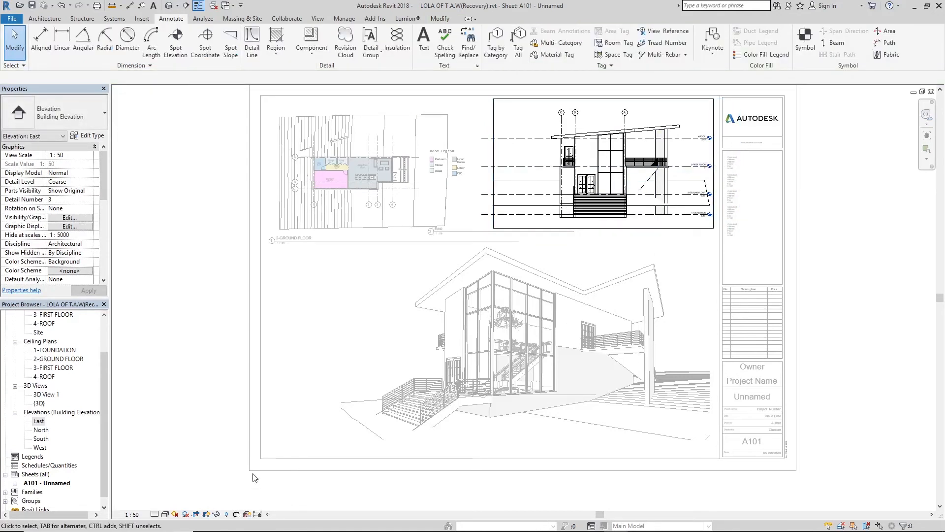
Hide the East elevation's crop region and deactivate the view to return to the sheet.
left_click(206, 514)
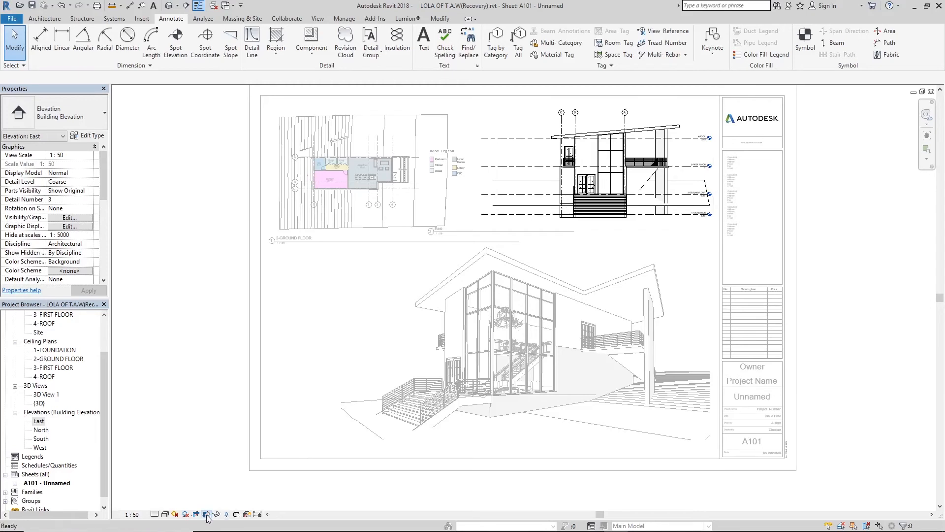
right_click(587, 235)
left_click(624, 274)
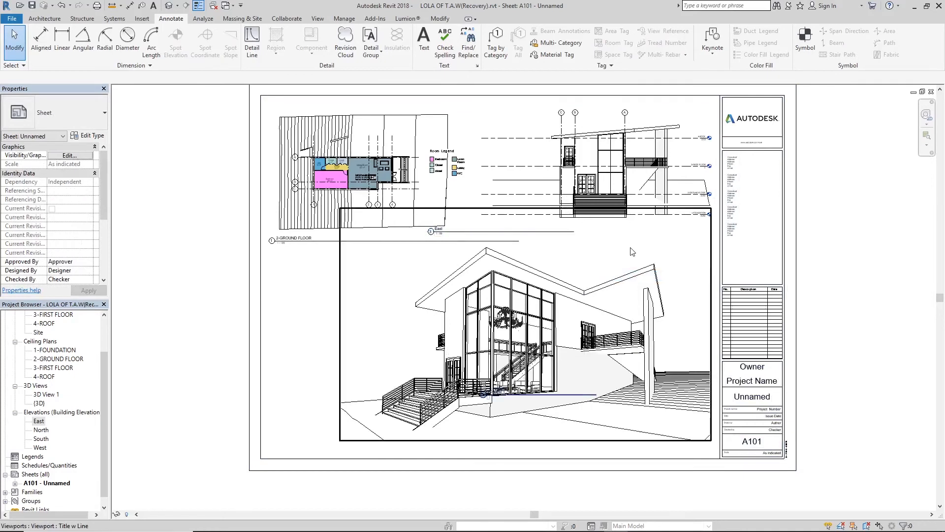
Move the East elevation's title line directly beneath the elevation, level with the ground floor plan's title.
left_click(625, 219)
left_click(466, 114)
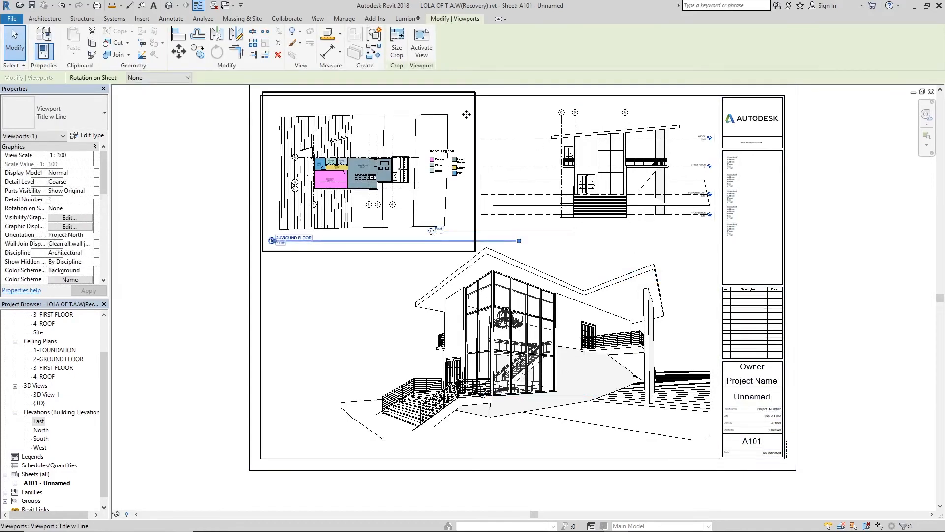
left_click(492, 233)
left_click_drag(494, 232, 621, 239)
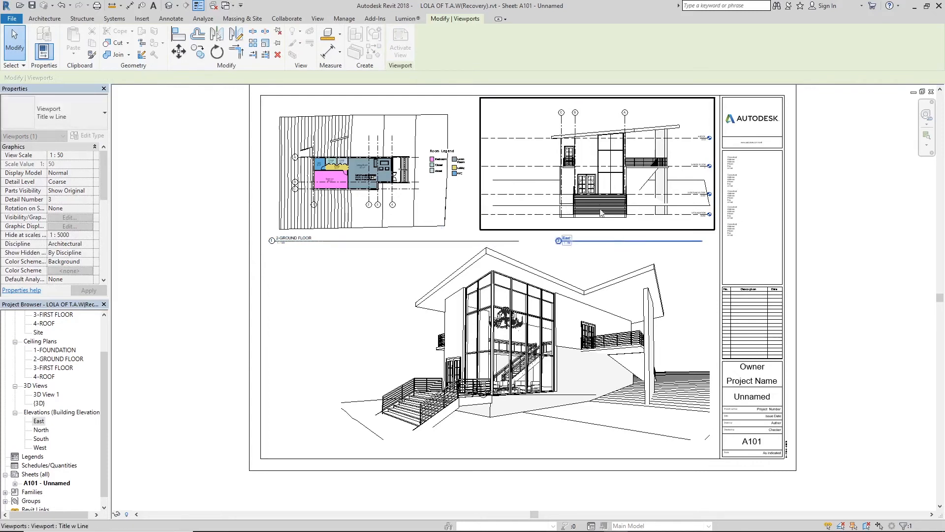
scroll(745, 267, "down", 4)
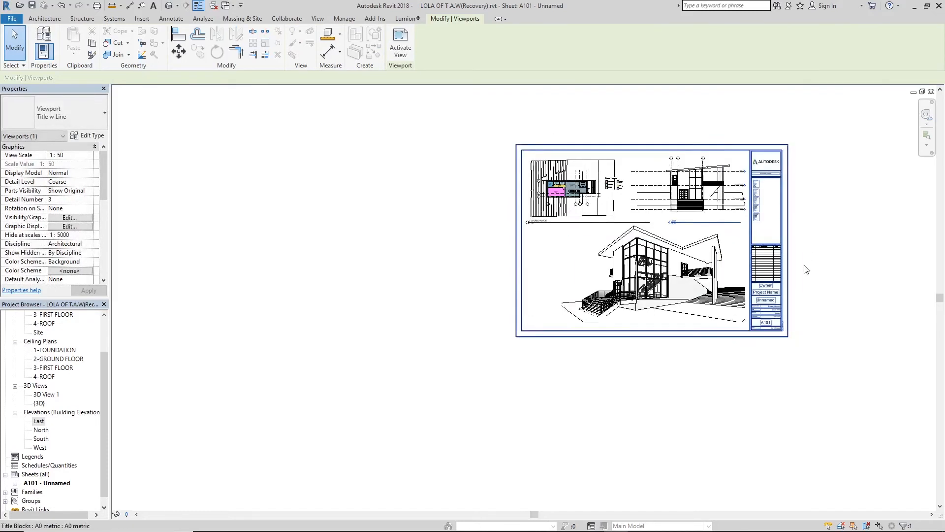
key("Escape")
scroll(830, 248, "up", 3)
middle_click_drag(833, 293, 813, 320)
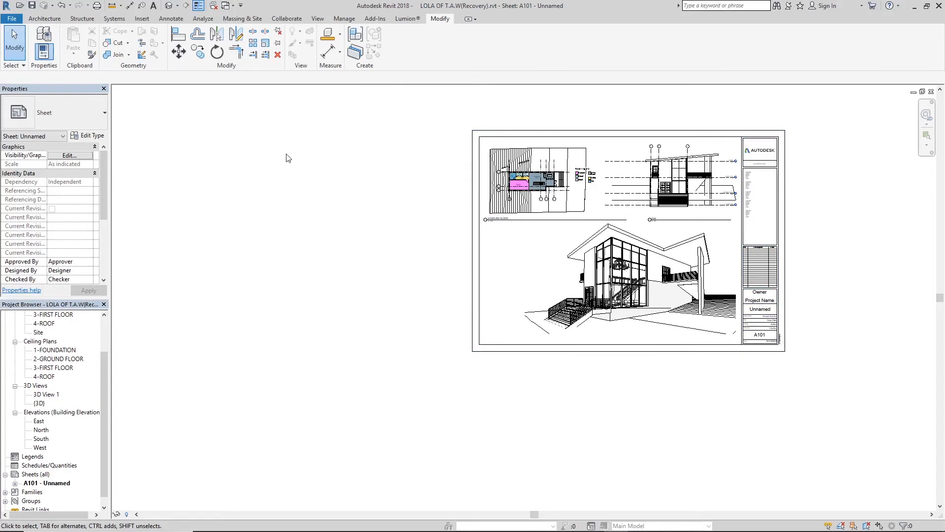
Open the print settings for the sheet with Adobe PDF as the printer.
key("ctrl+p")
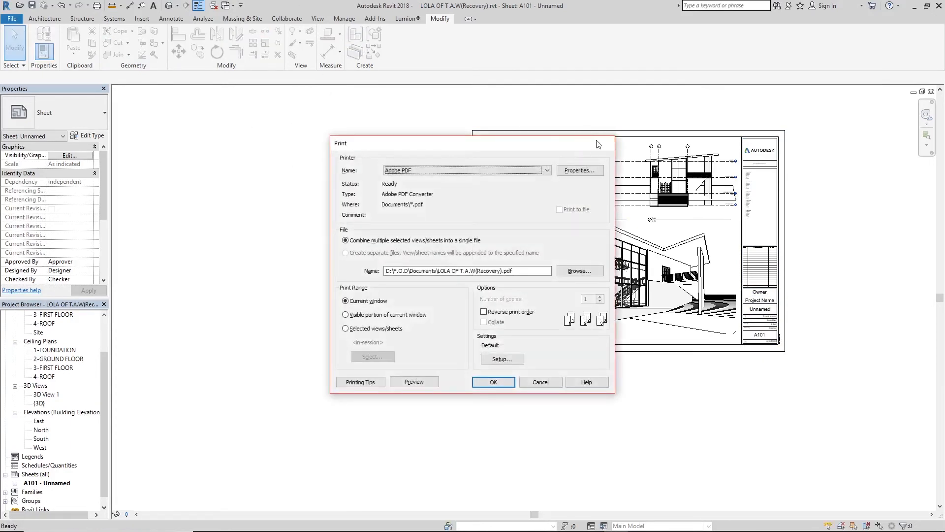
left_click(603, 143)
left_click(12, 20)
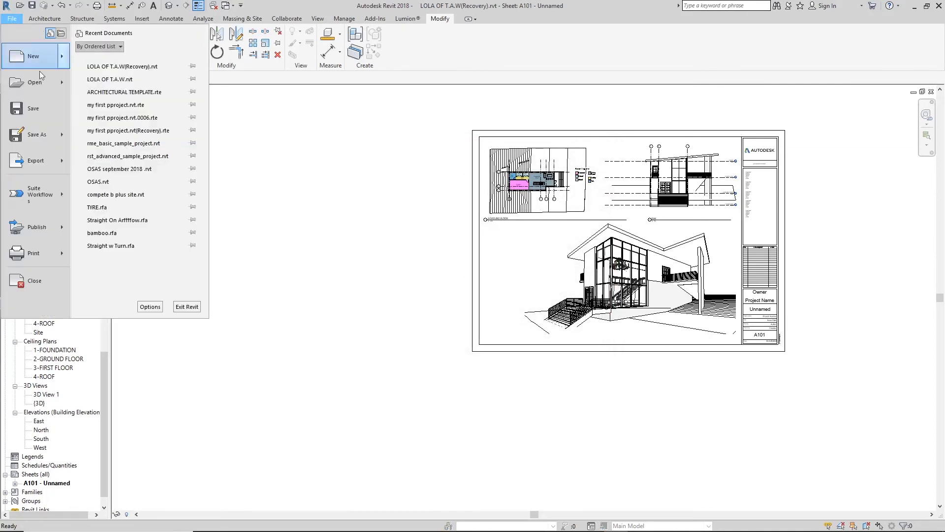
left_click(44, 255)
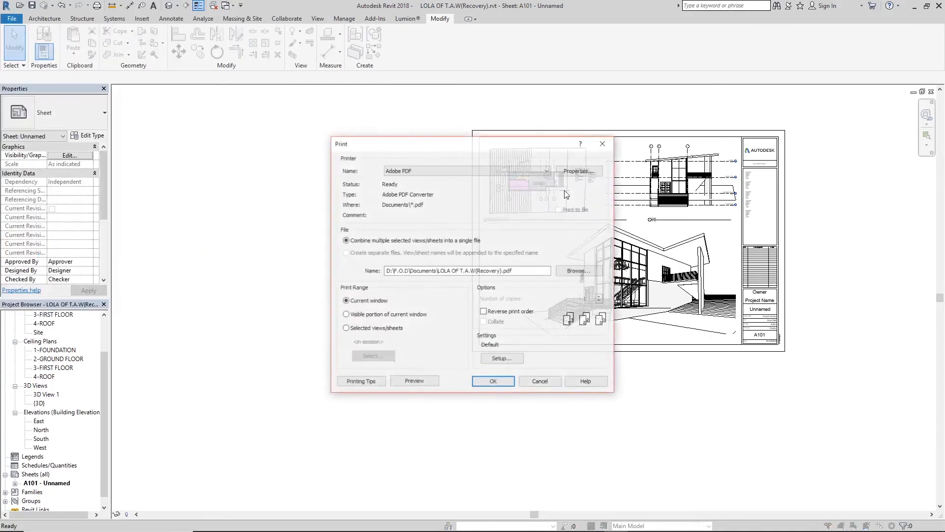
left_click(513, 169)
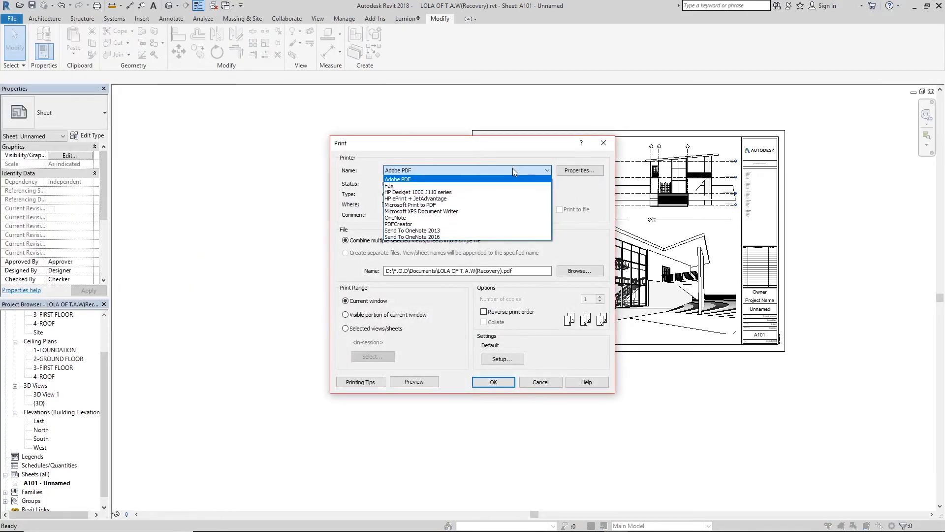
left_click(513, 168)
left_click(513, 169)
left_click(512, 170)
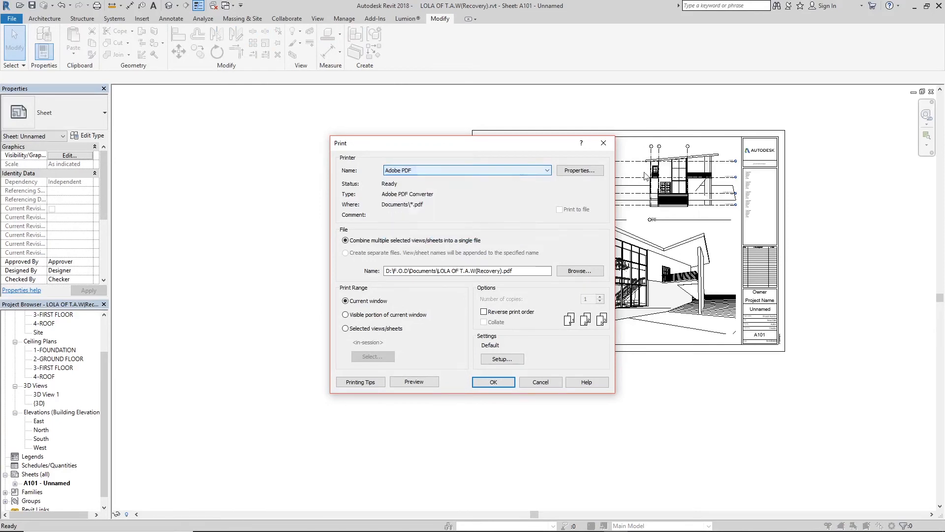
Check the Adobe PDF printer properties and set the output file to LOLA OF T.pdf in the TUT COMP folder.
left_click(581, 170)
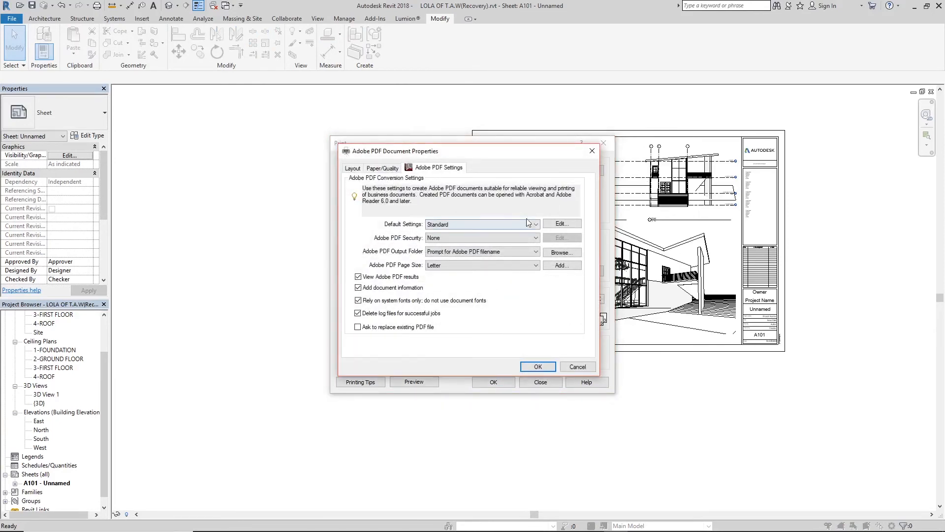
left_click(592, 151)
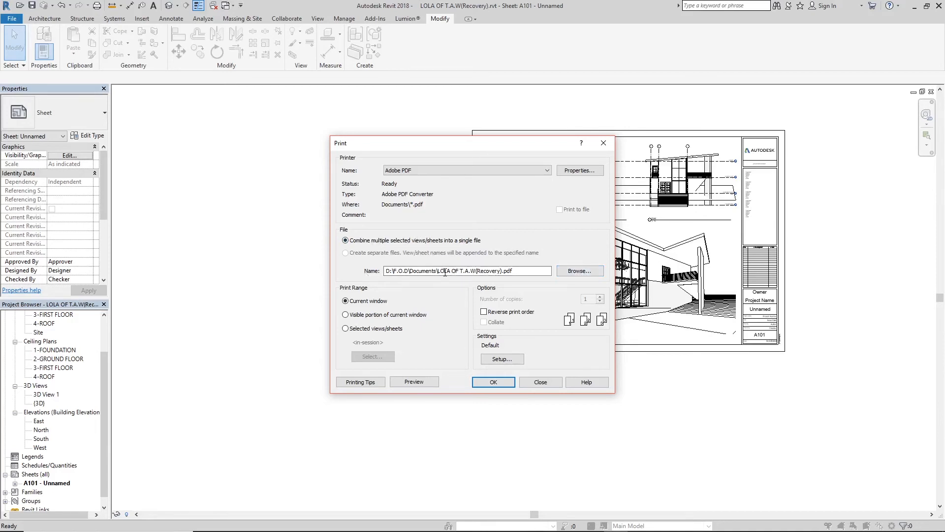
left_click(593, 274)
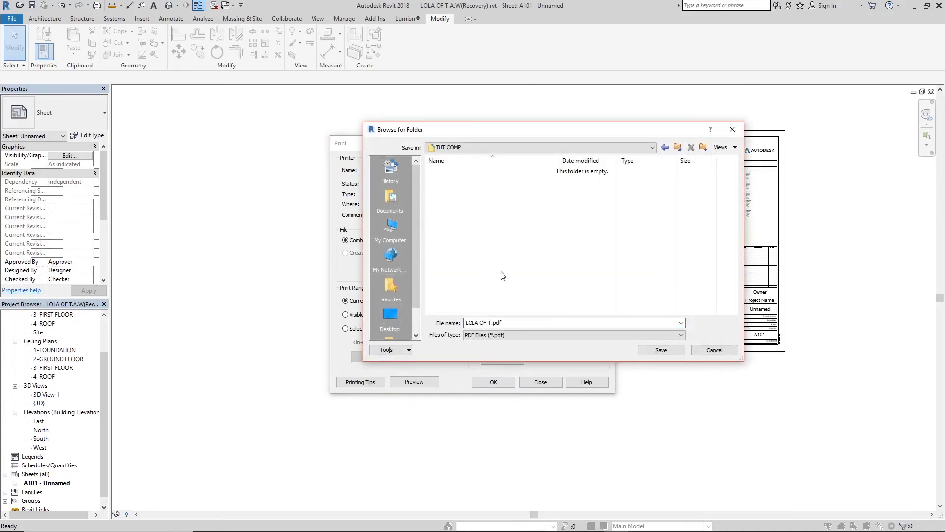
left_click(669, 350)
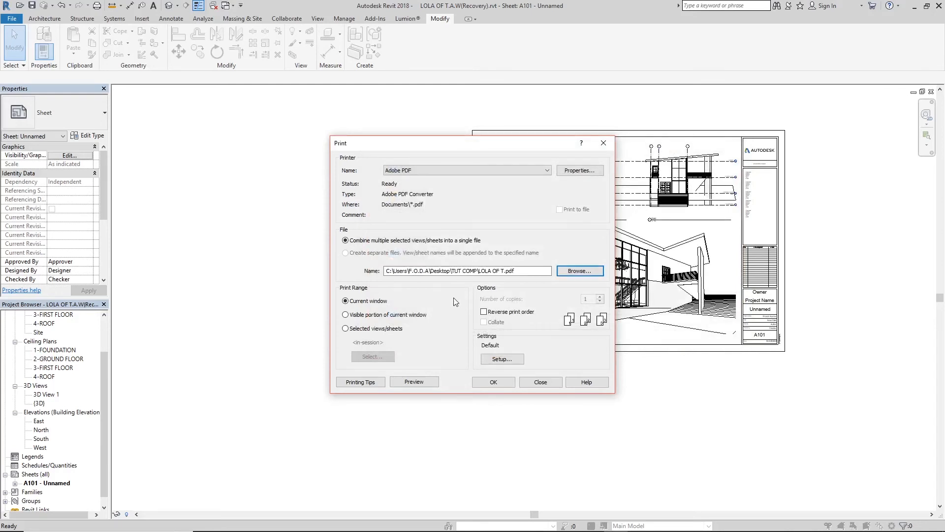
Limit the print range to selected views/sheets with only Sheet: A101 - Unnamed included, without saving the set.
left_click(358, 334)
left_click(358, 329)
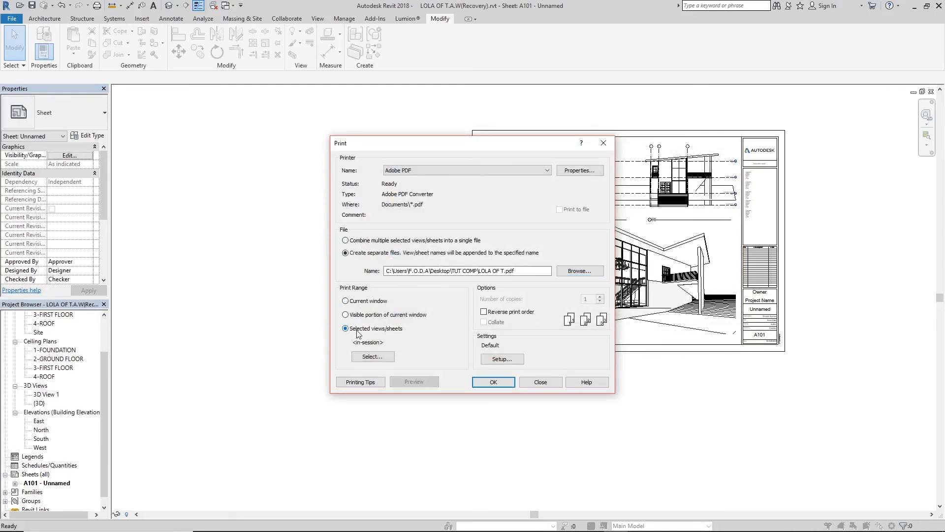
left_click(377, 358)
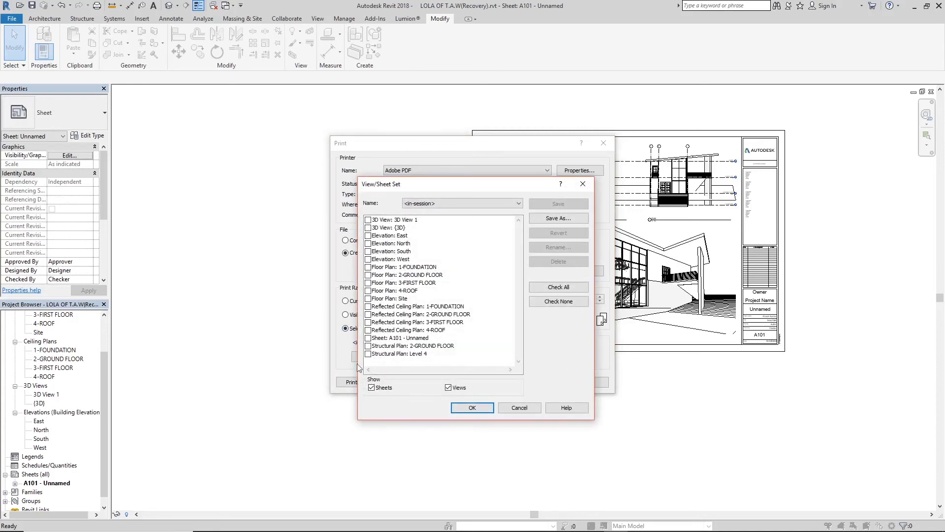
left_click(368, 338)
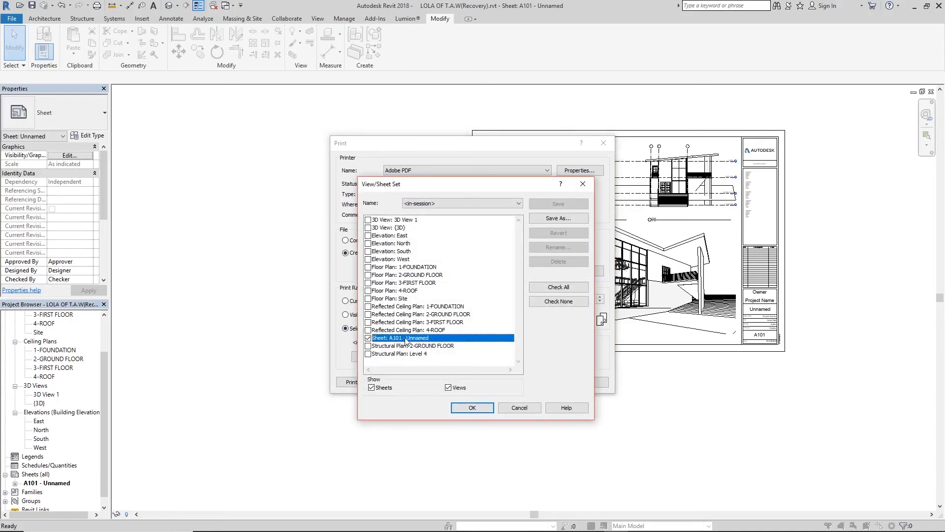
left_click(480, 408)
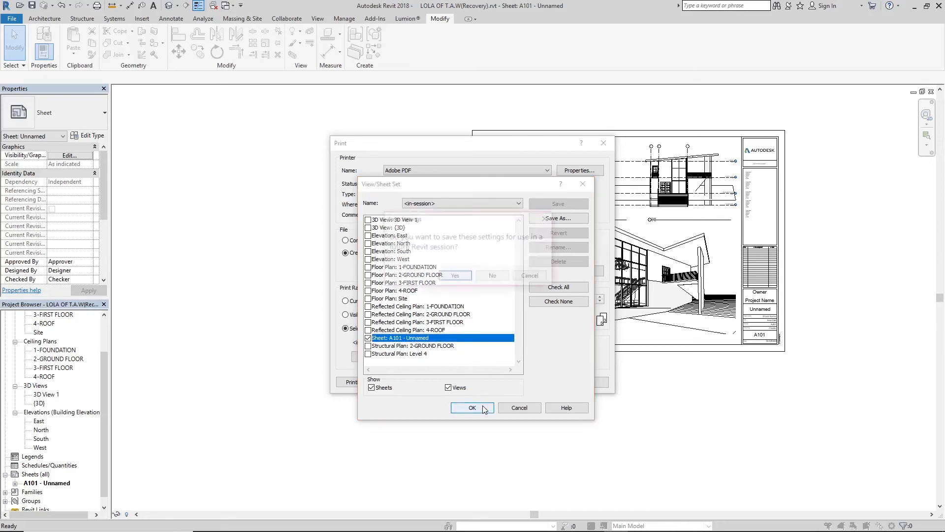
left_click(499, 276)
Set the print setup's paper size to A0, keeping the Default setup and the default tray as source.
left_click(583, 356)
left_click(453, 166)
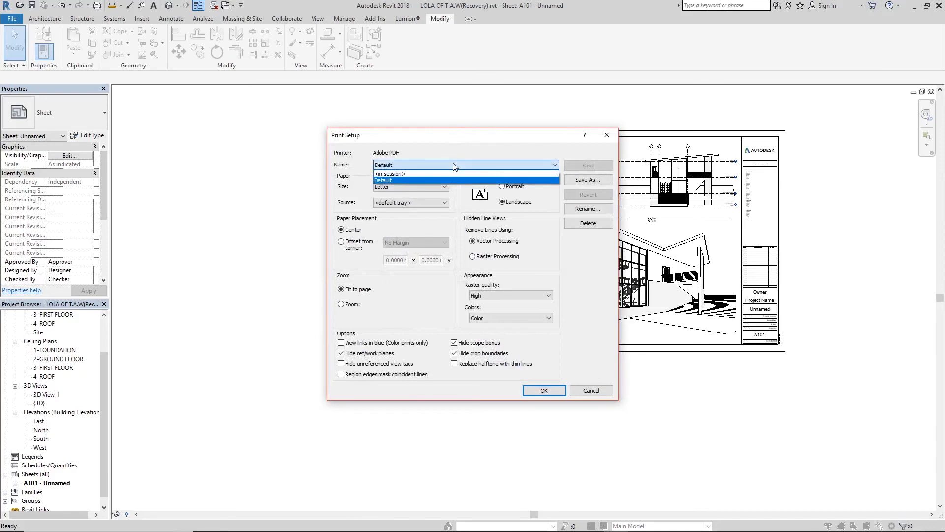
left_click(429, 180)
left_click(406, 186)
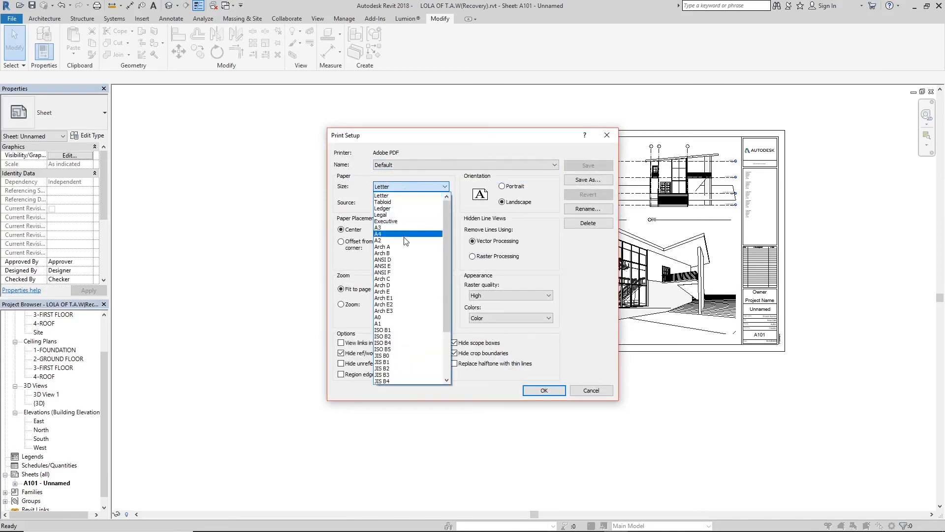
left_click(404, 318)
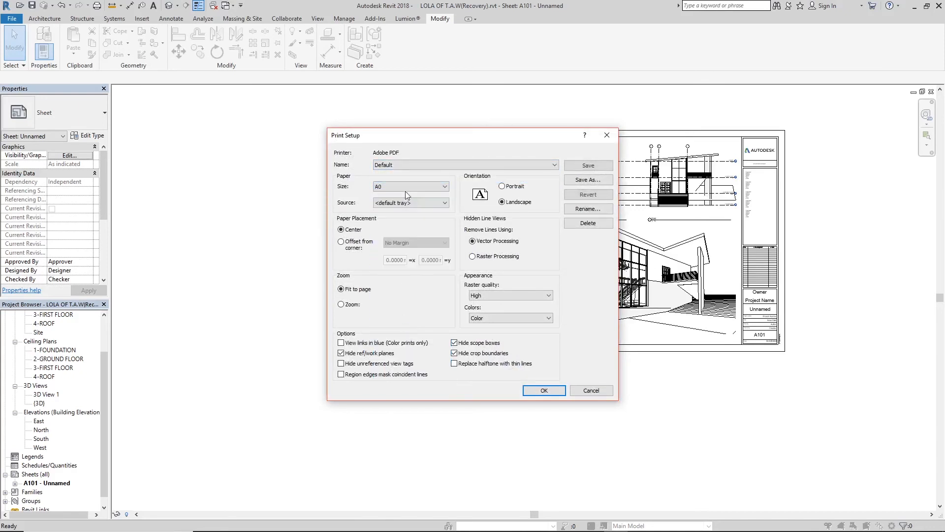
left_click(409, 202)
left_click(410, 202)
left_click(544, 390)
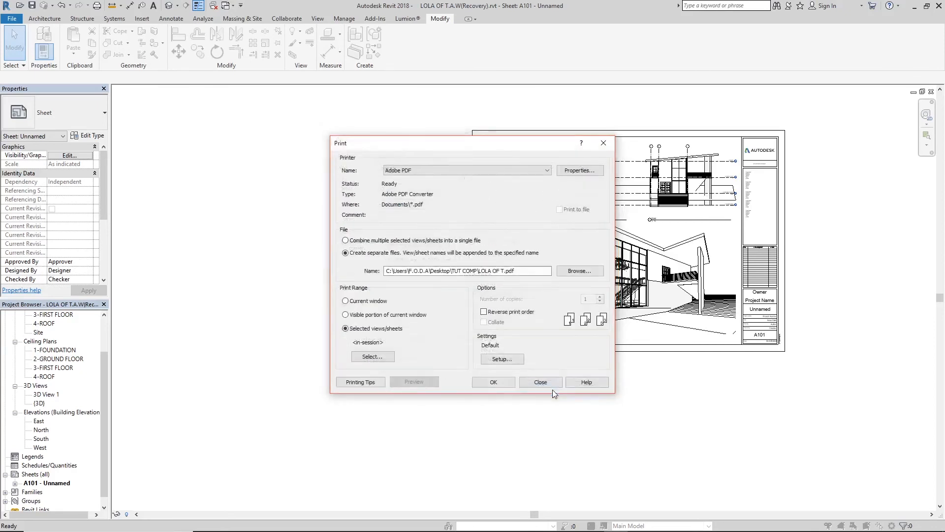
Print sheet A101 to PDF as a separate file and view the resulting PDF in an enlarged window.
left_click(504, 386)
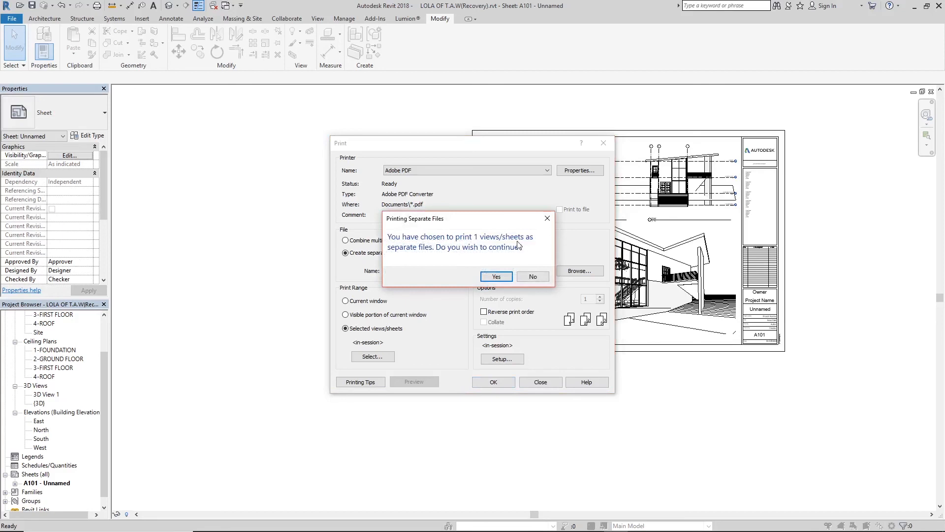
left_click(496, 277)
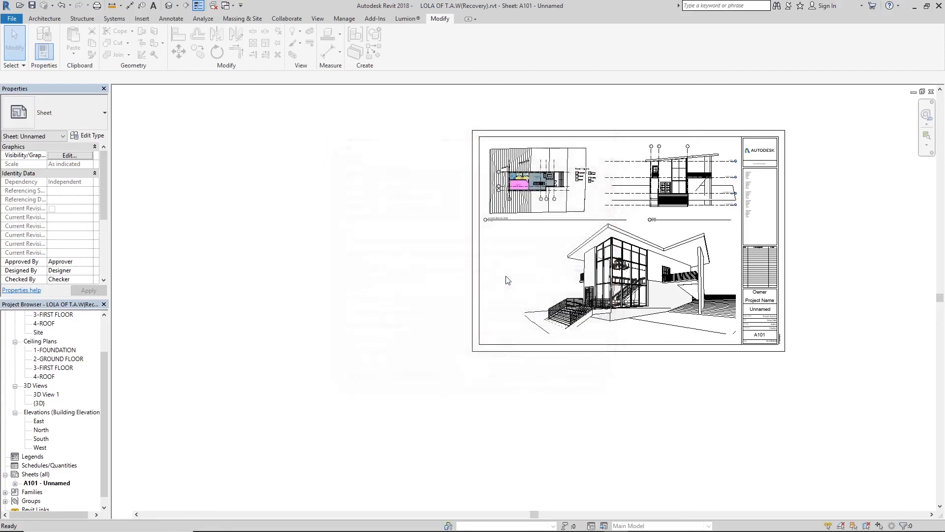
left_click(698, 387)
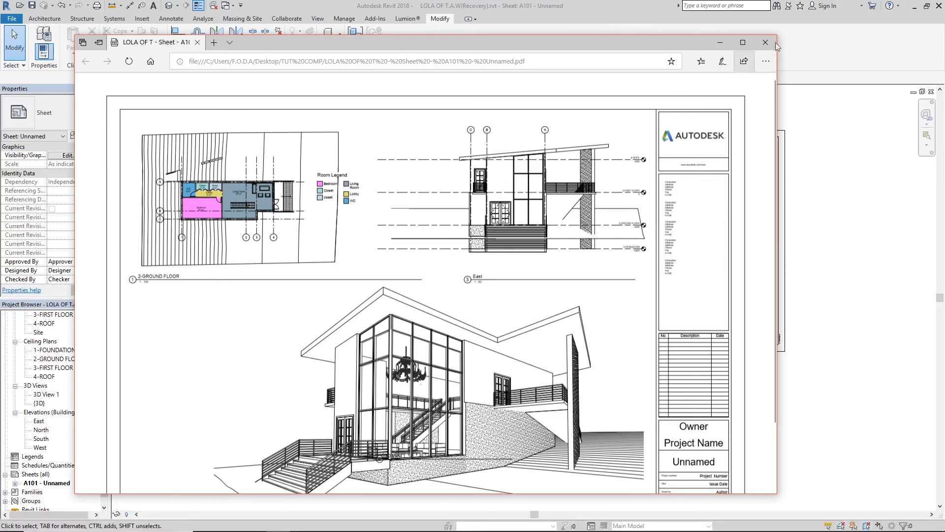
left_click(745, 43)
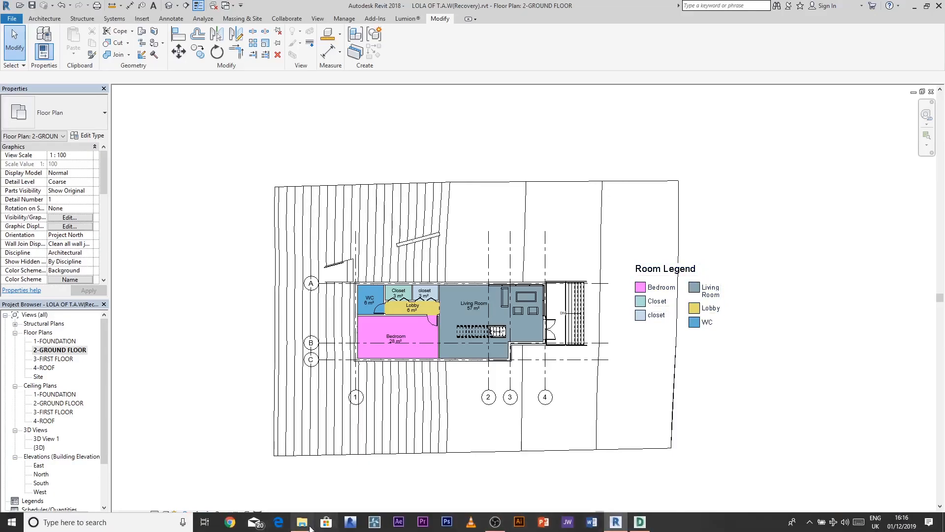
left_click(495, 521)
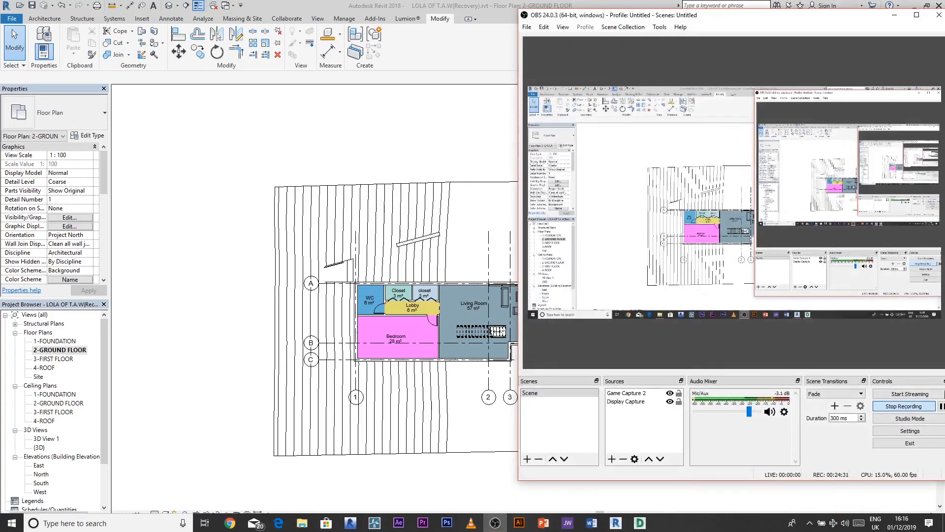